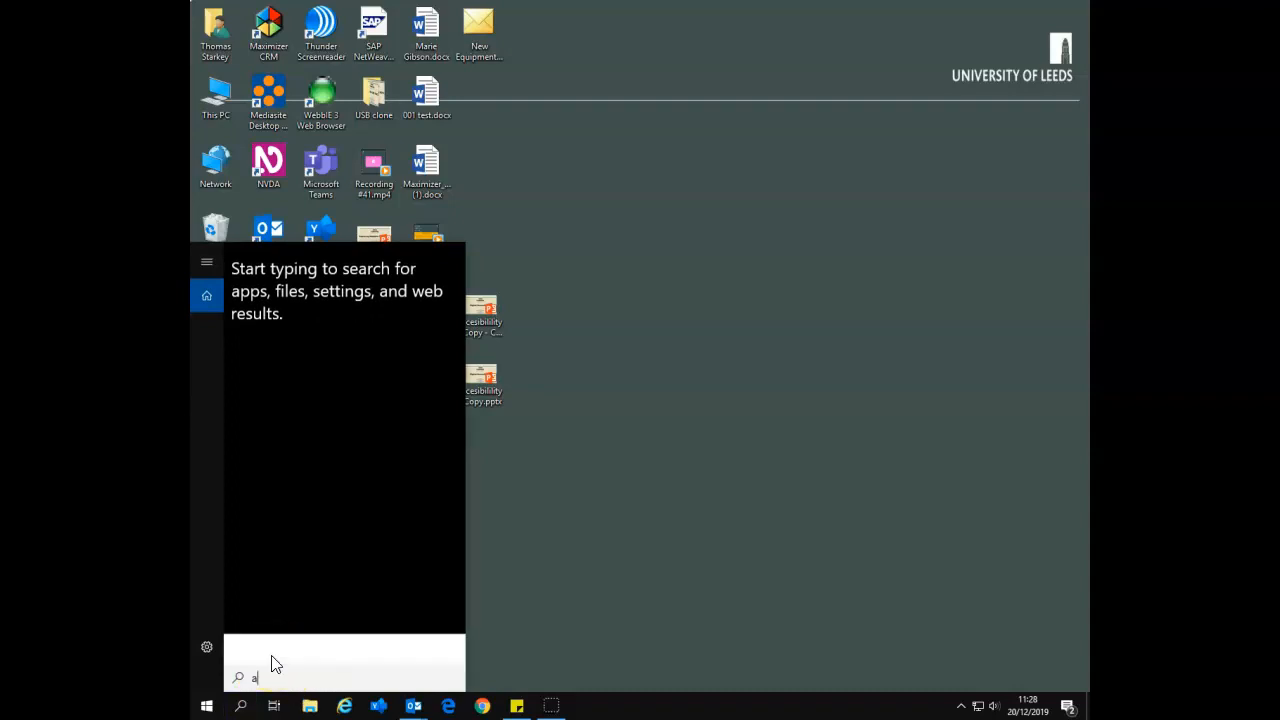
- Launch ABBYY PDF Transformer+ and open the recent PDF on gender differences in information processing strategies
type("abb")
left_click(270, 627)
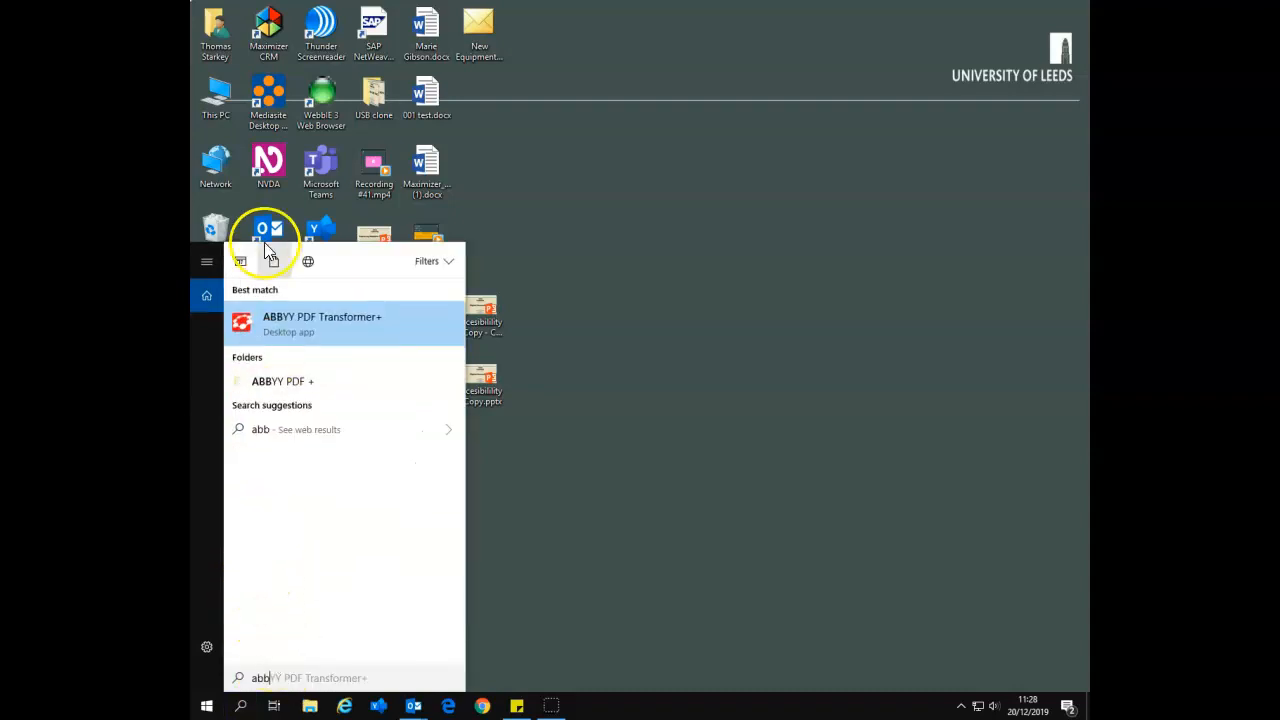
left_click(302, 321)
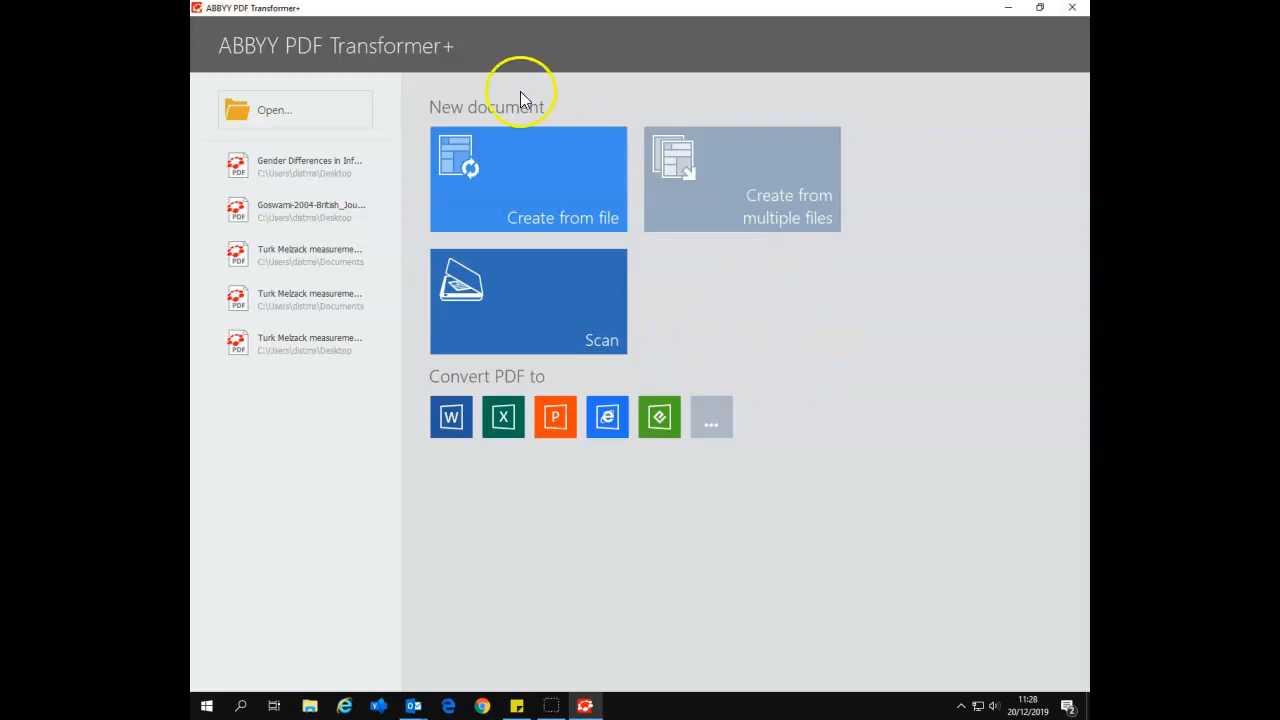
left_click(296, 162)
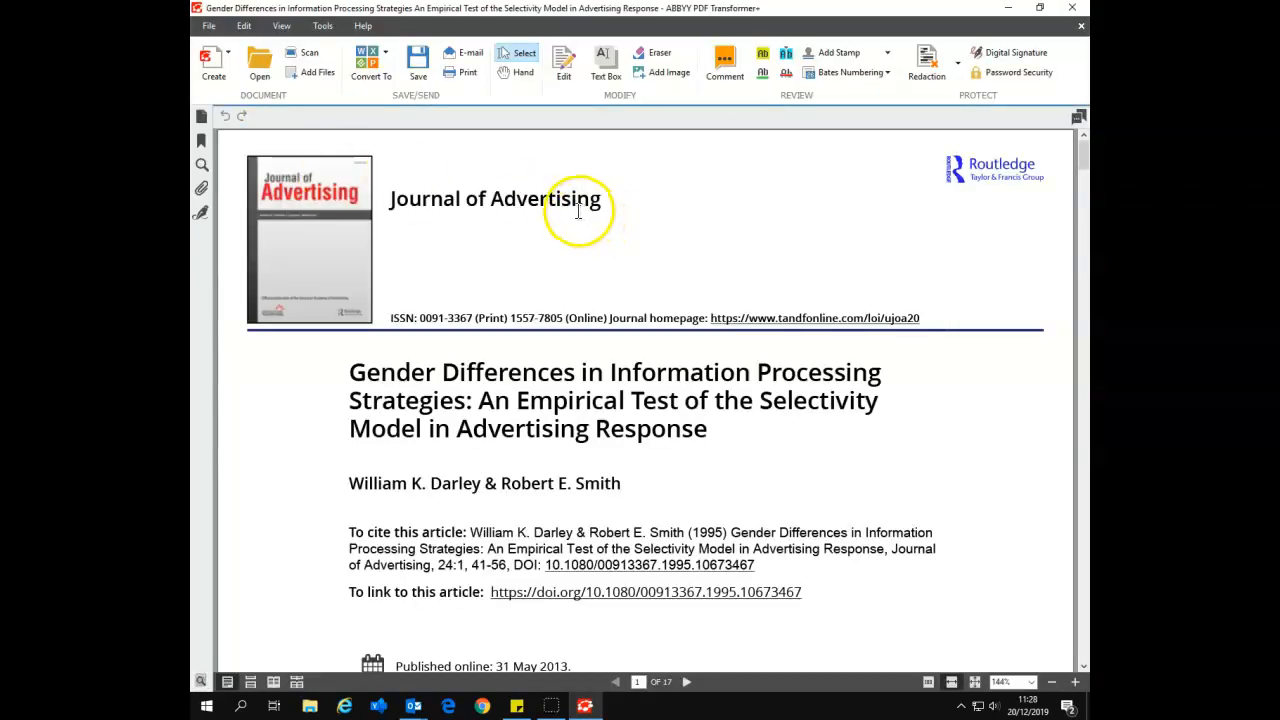
- Look through the article's opening pages to examine its layout and text, dismiss the e-mail notification, and return to page 1
scroll(540, 250, "down", 10)
scroll(537, 252, "down", 10)
scroll(532, 272, "down", 10)
scroll(535, 356, "down", 10)
scroll(575, 362, "down", 10)
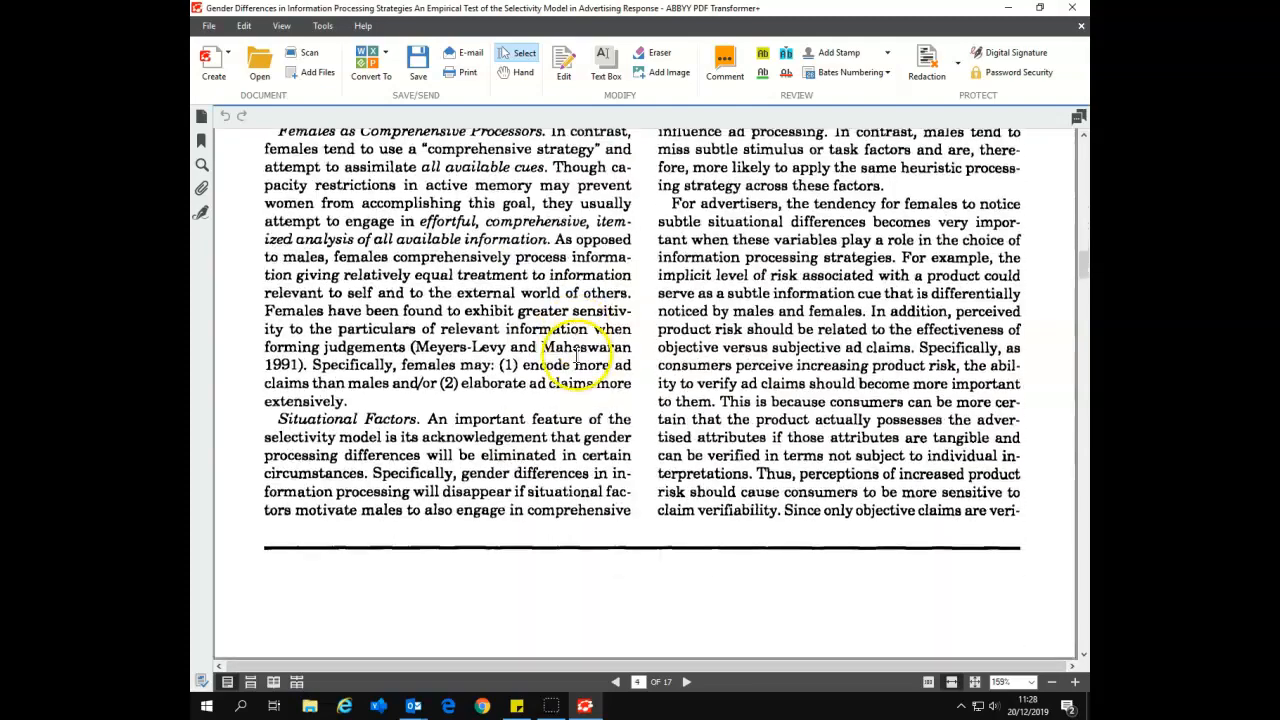
scroll(550, 348, "down", 8)
scroll(543, 346, "up", 5)
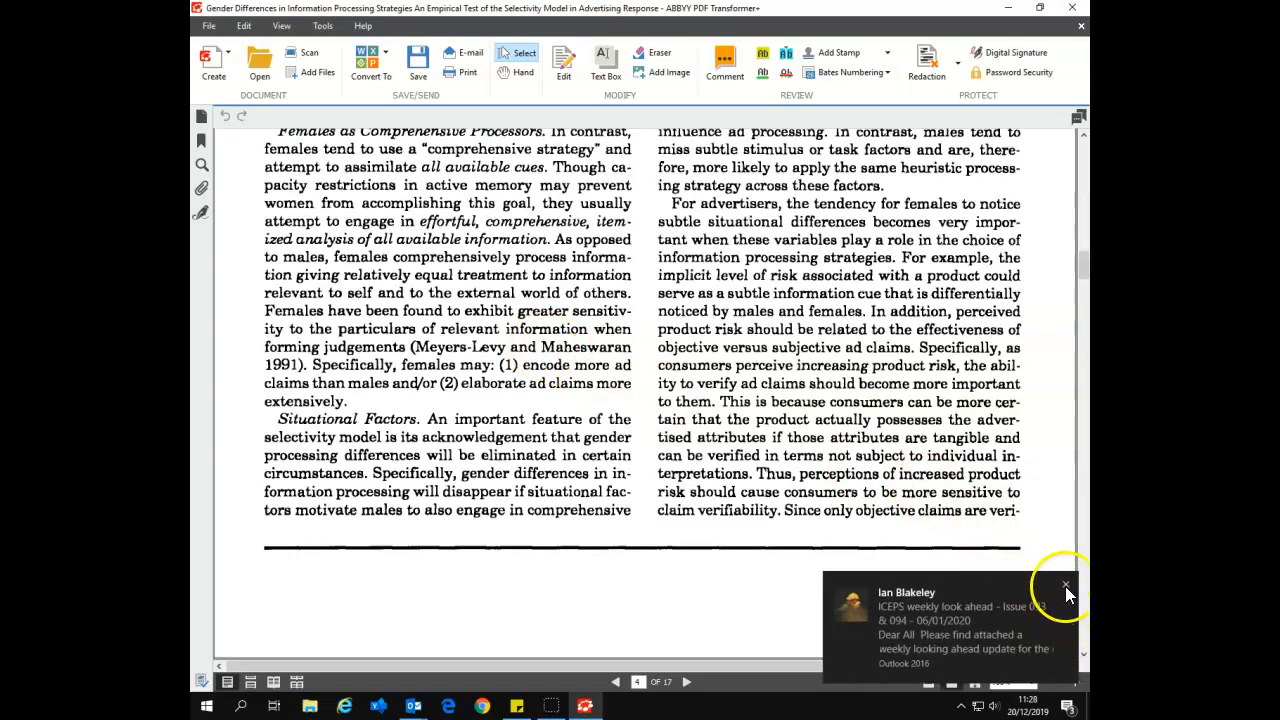
left_click(1065, 585)
scroll(586, 460, "up", 10)
scroll(470, 302, "up", 15)
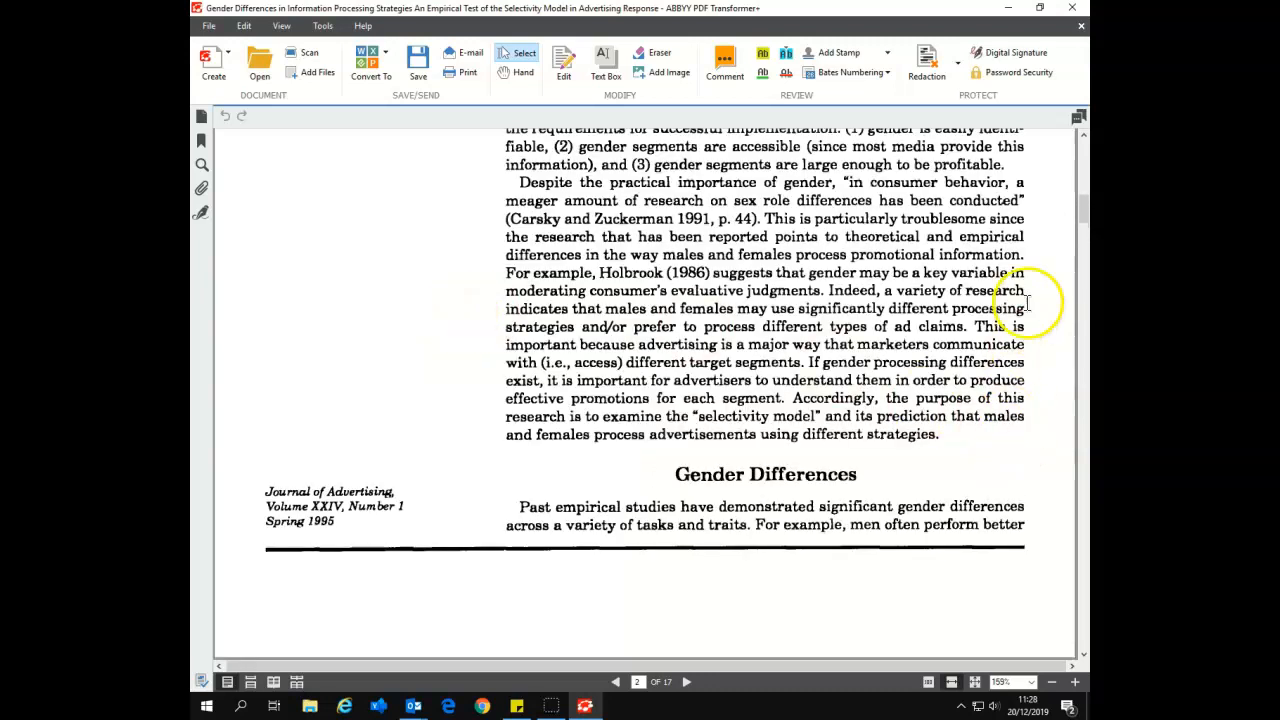
left_click_drag(1083, 210, 1083, 142)
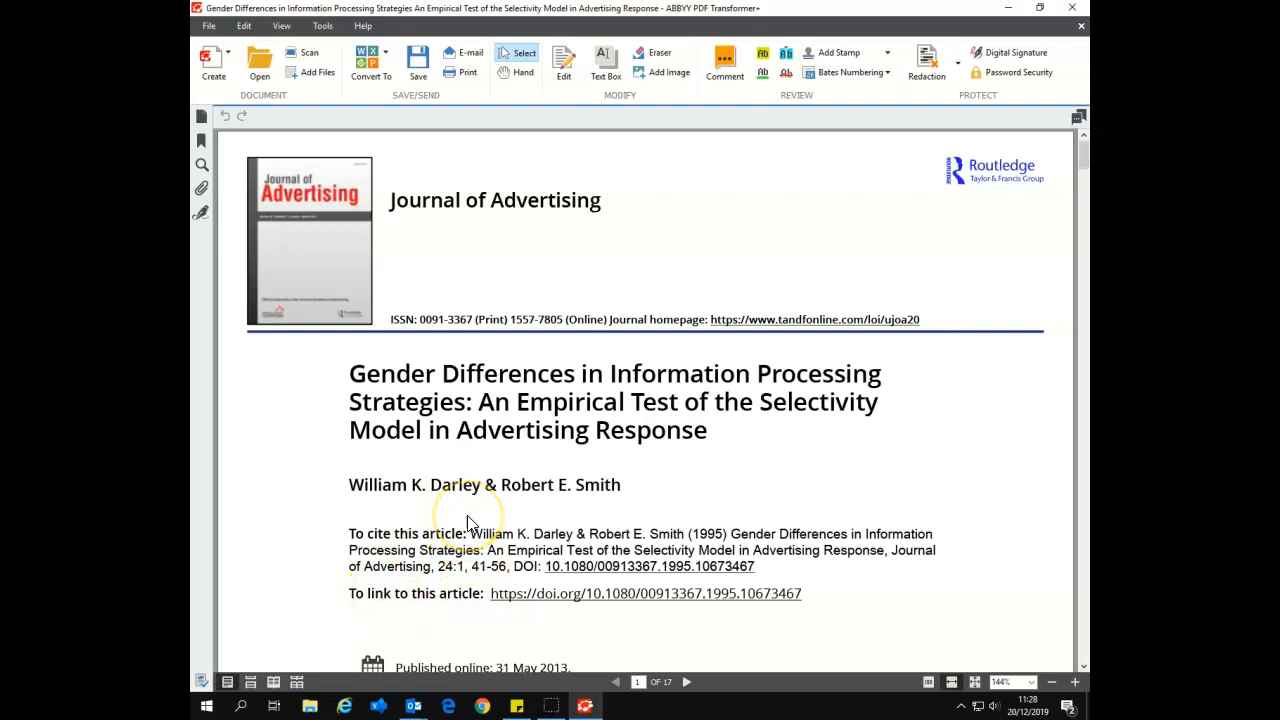
- Convert the PDF to a Microsoft Word document and look through the first converted pages
left_click(370, 64)
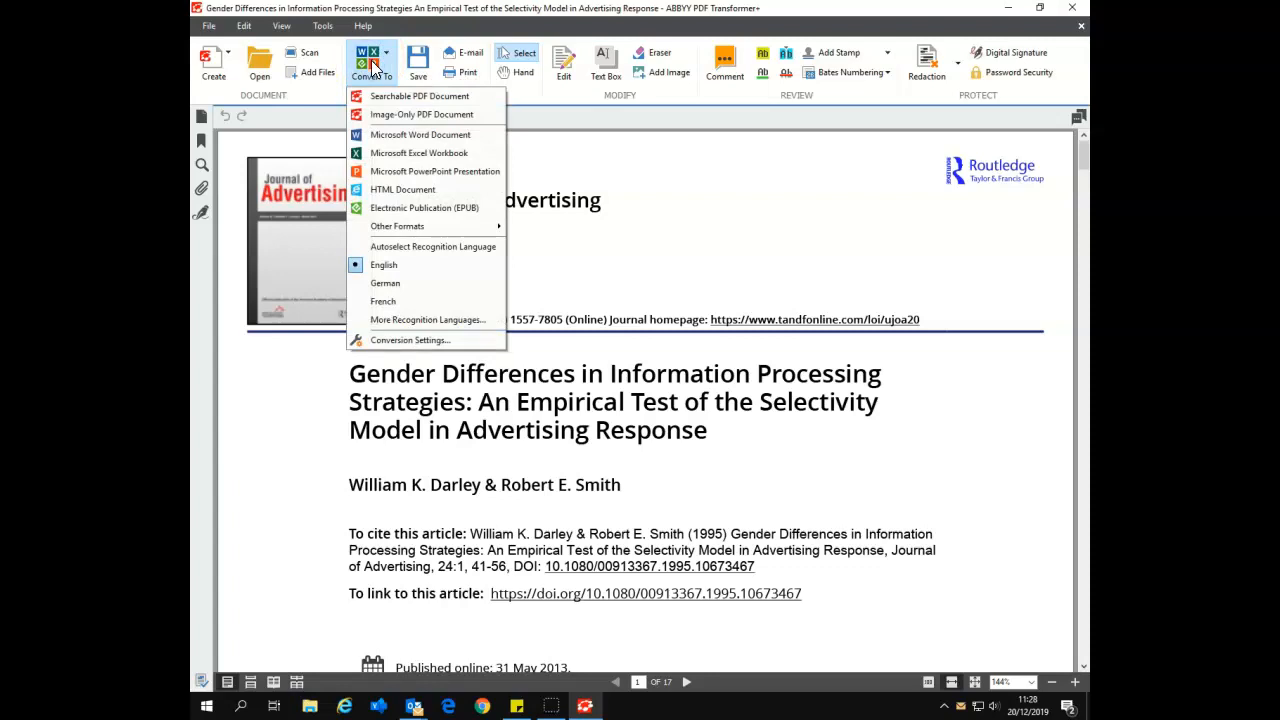
left_click(395, 134)
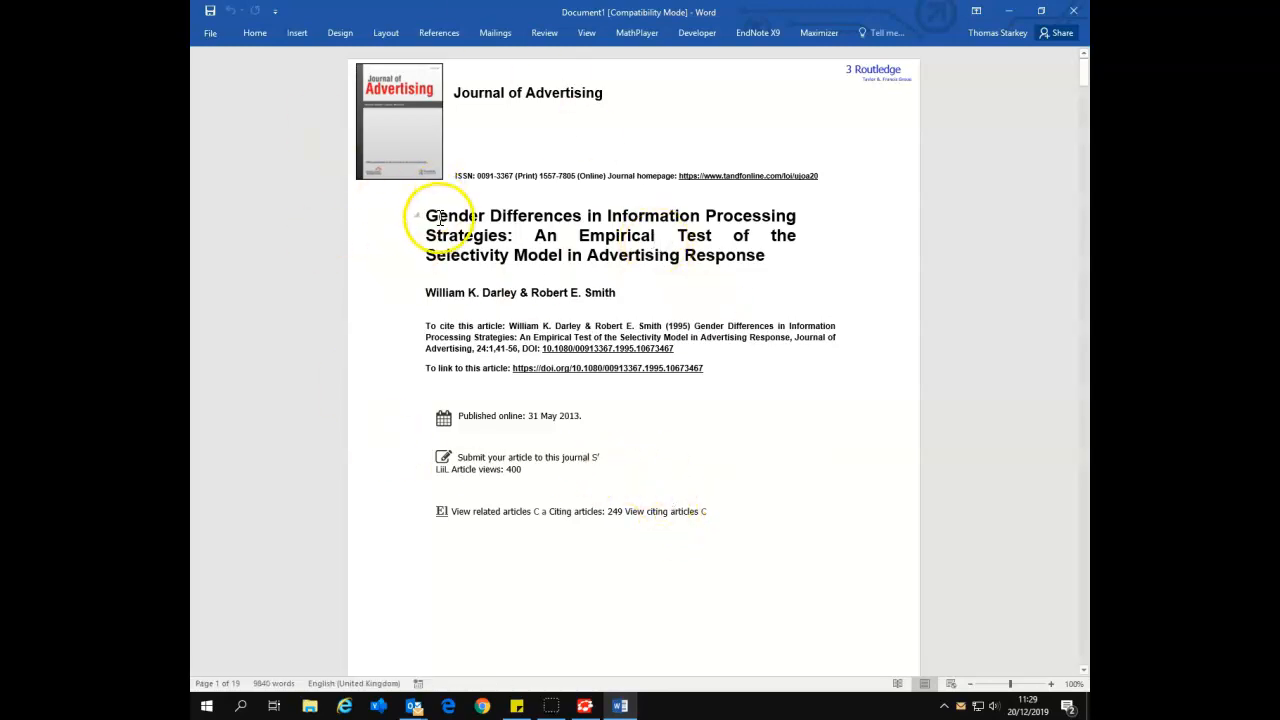
scroll(437, 217, "down", 4)
scroll(443, 215, "down", 10)
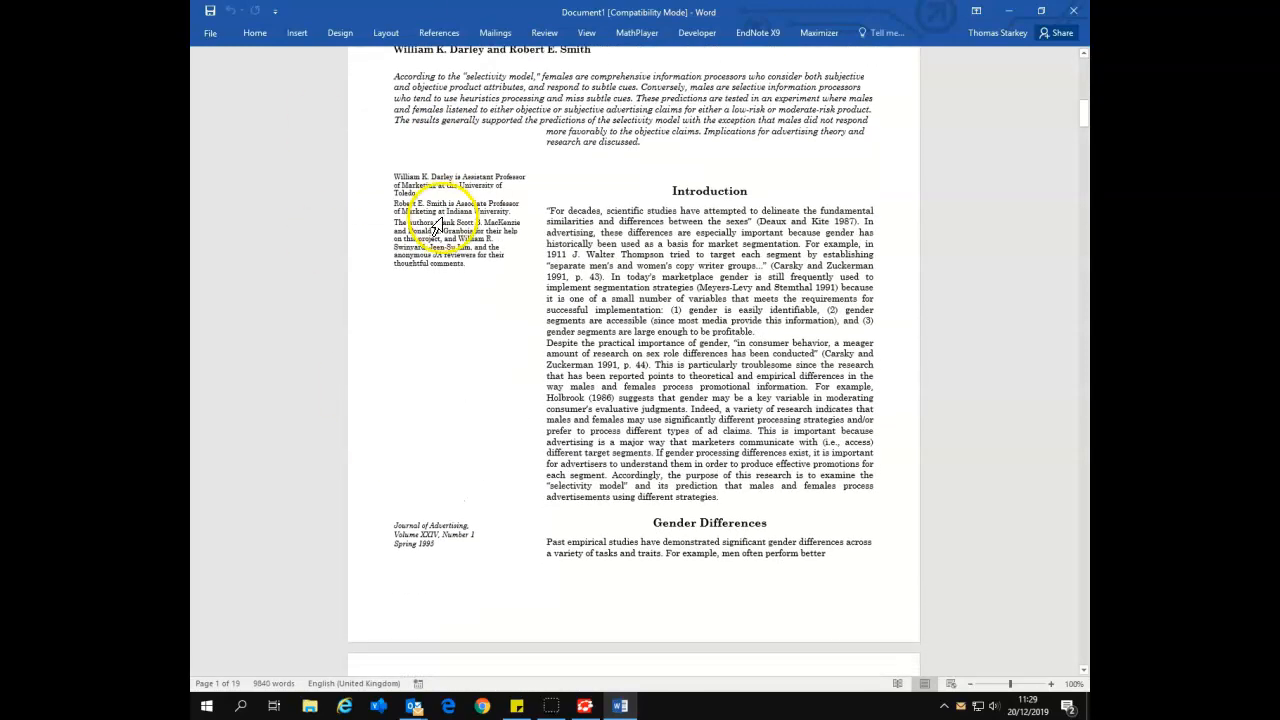
scroll(443, 212, "down", 15)
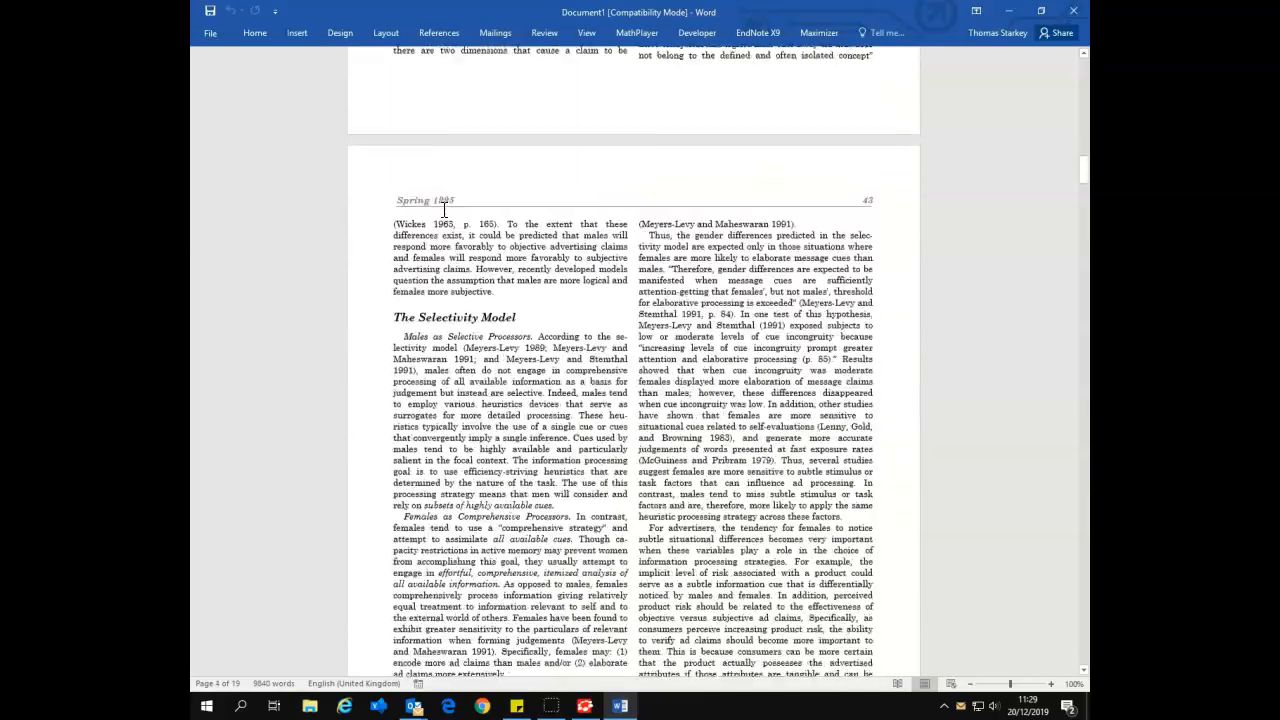
- Change the font of the first paragraph under "Gender Processing Differences Based on Claim Objectivity" to Arial
left_click_drag(1084, 192, 1058, 141)
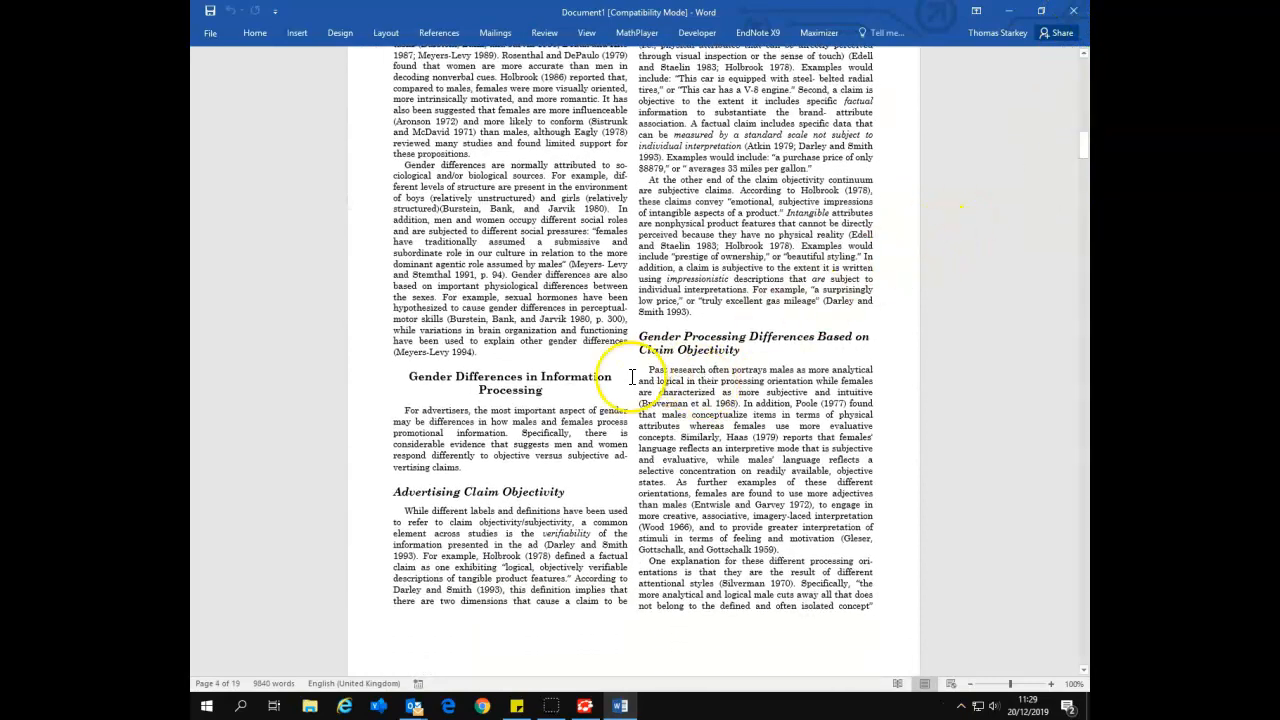
left_click_drag(648, 369, 811, 556)
left_click(870, 504)
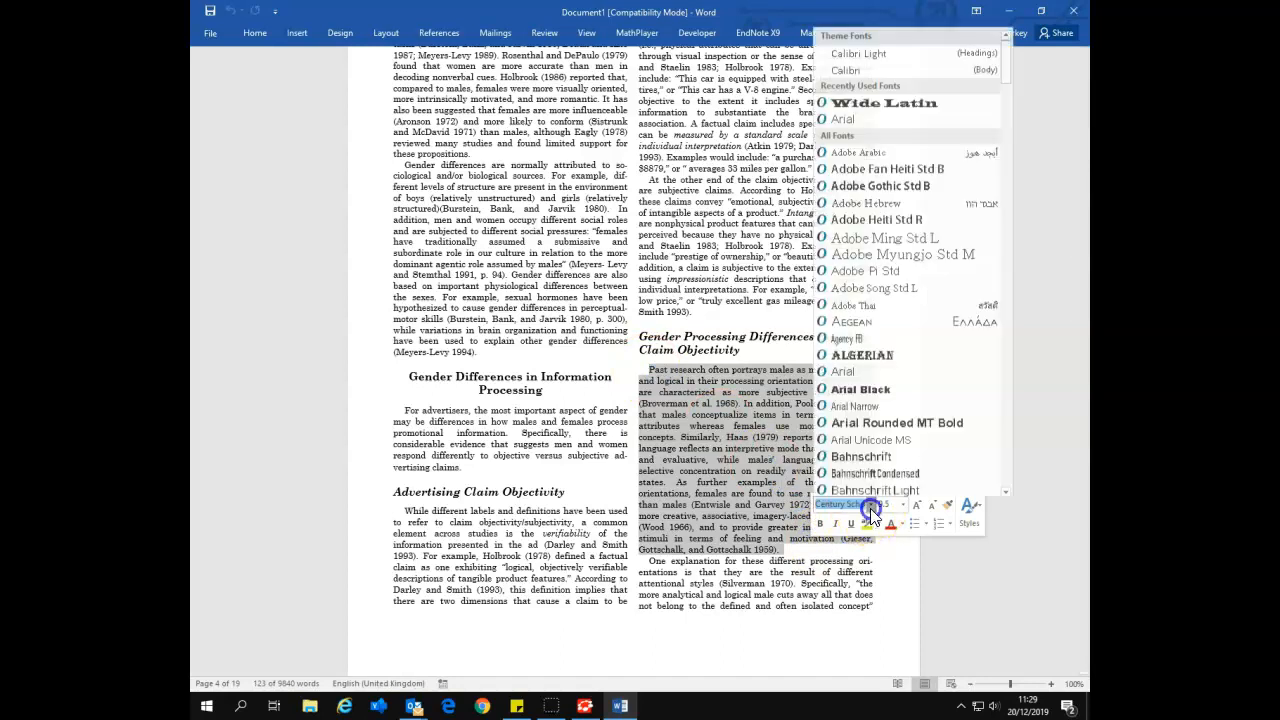
scroll(868, 328, "down", 20)
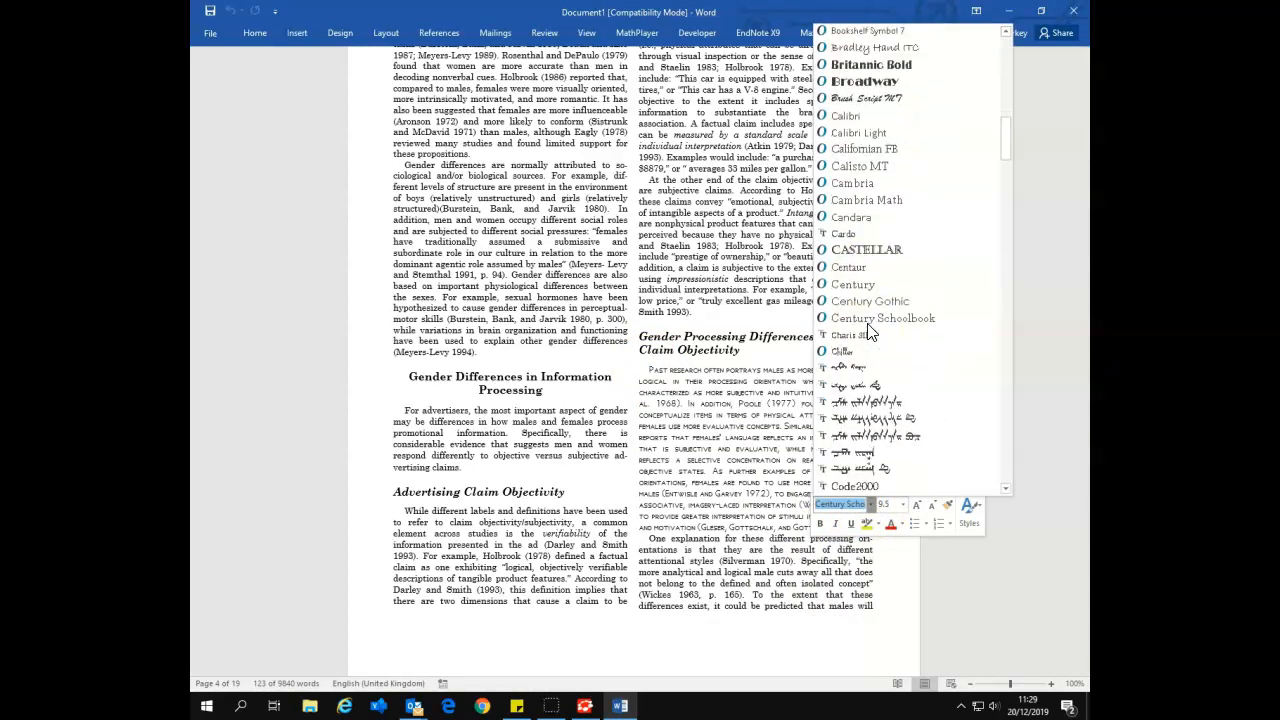
left_click_drag(1003, 140, 993, 52)
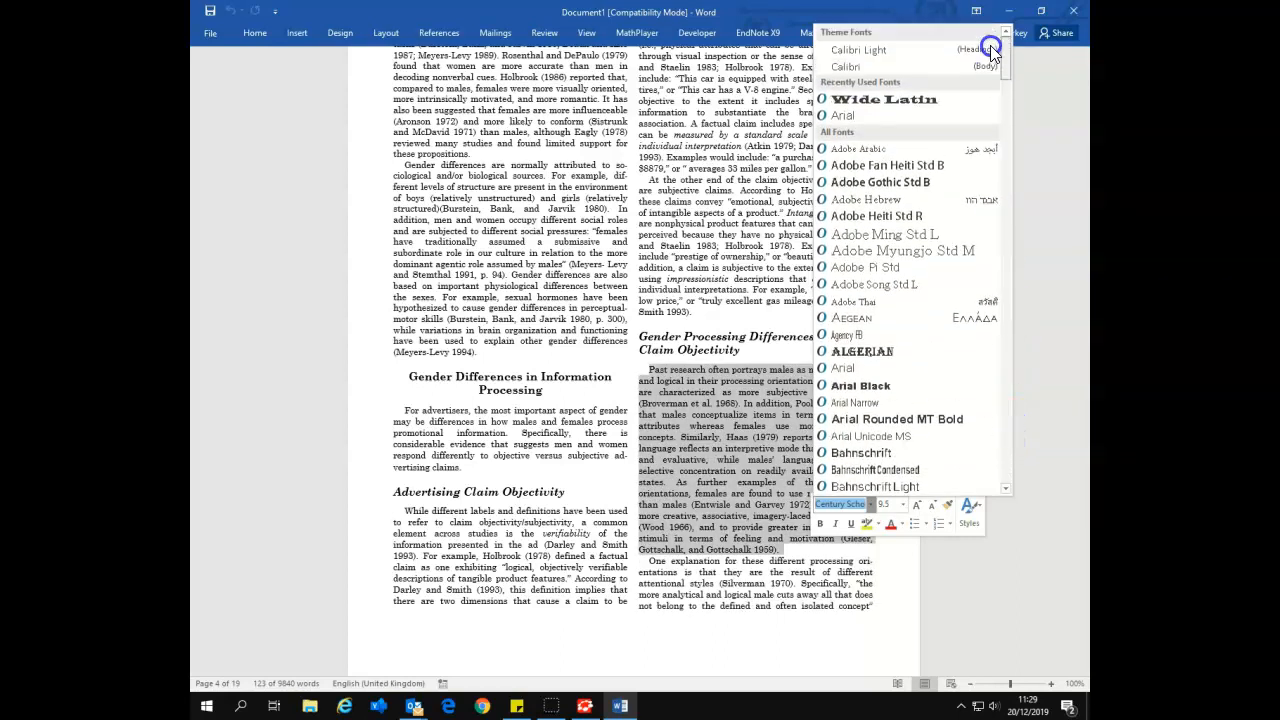
left_click(850, 118)
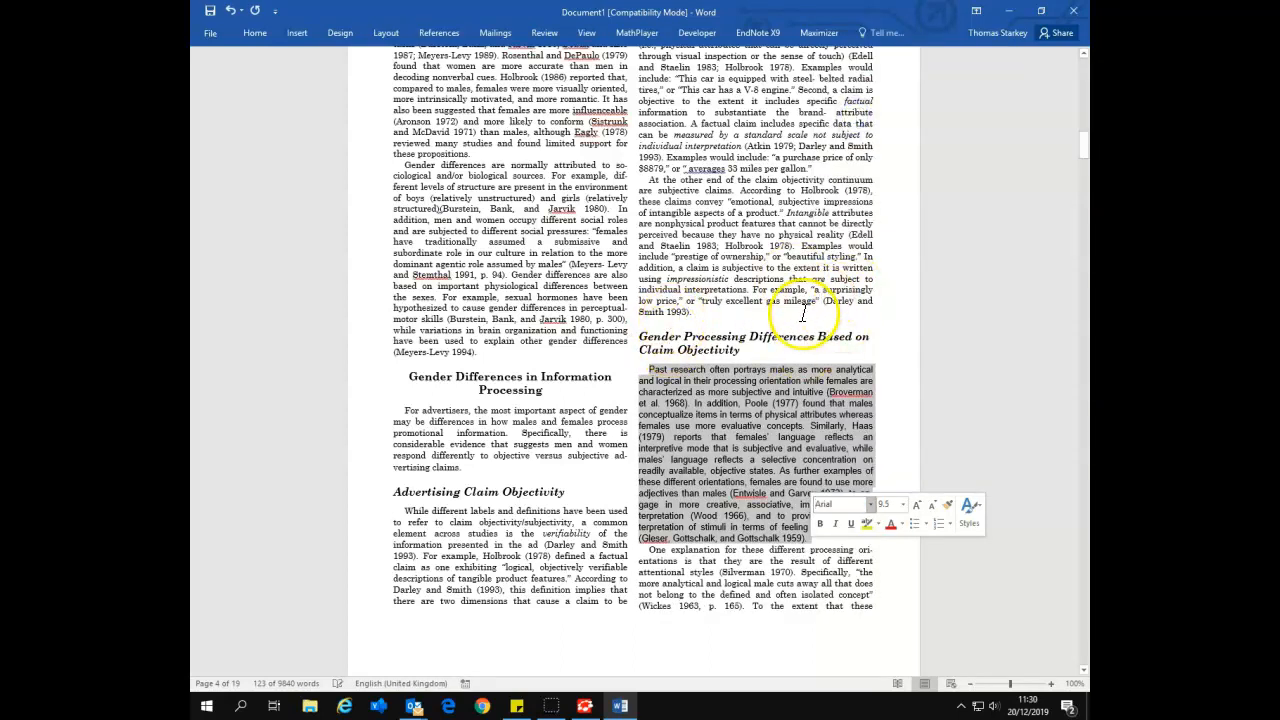
scroll(845, 310, "down", 3)
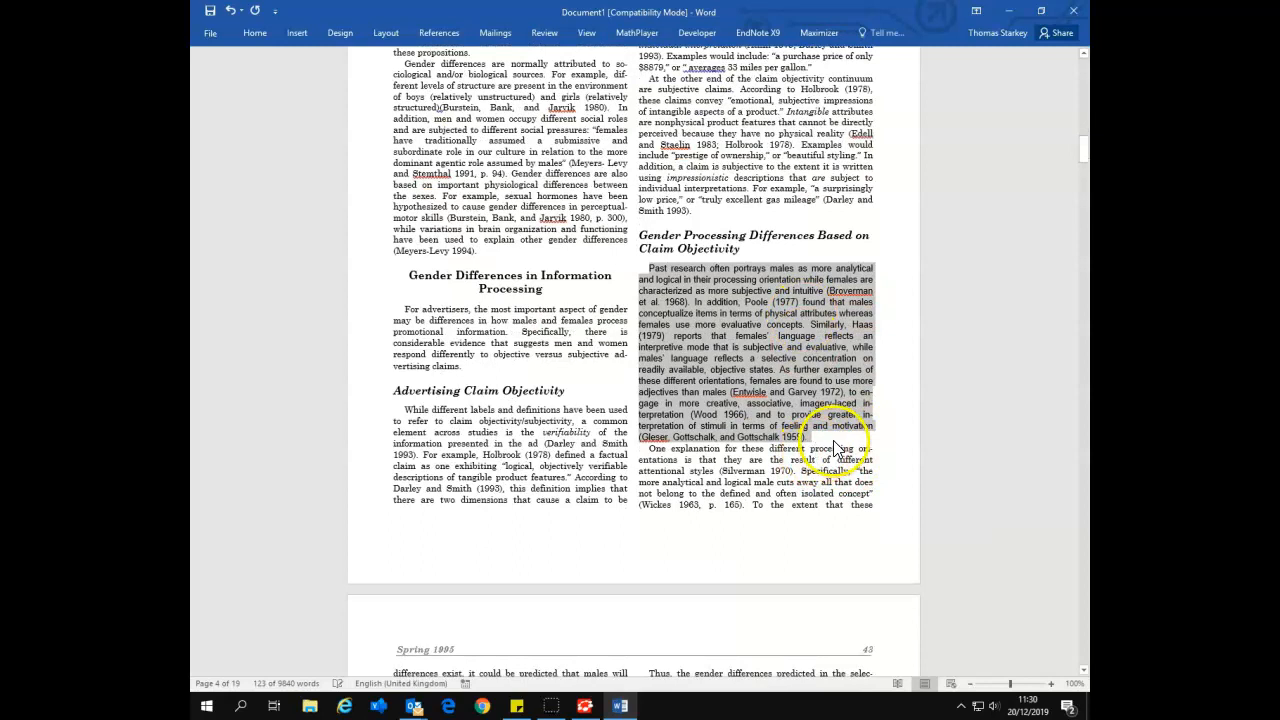
left_click(824, 424)
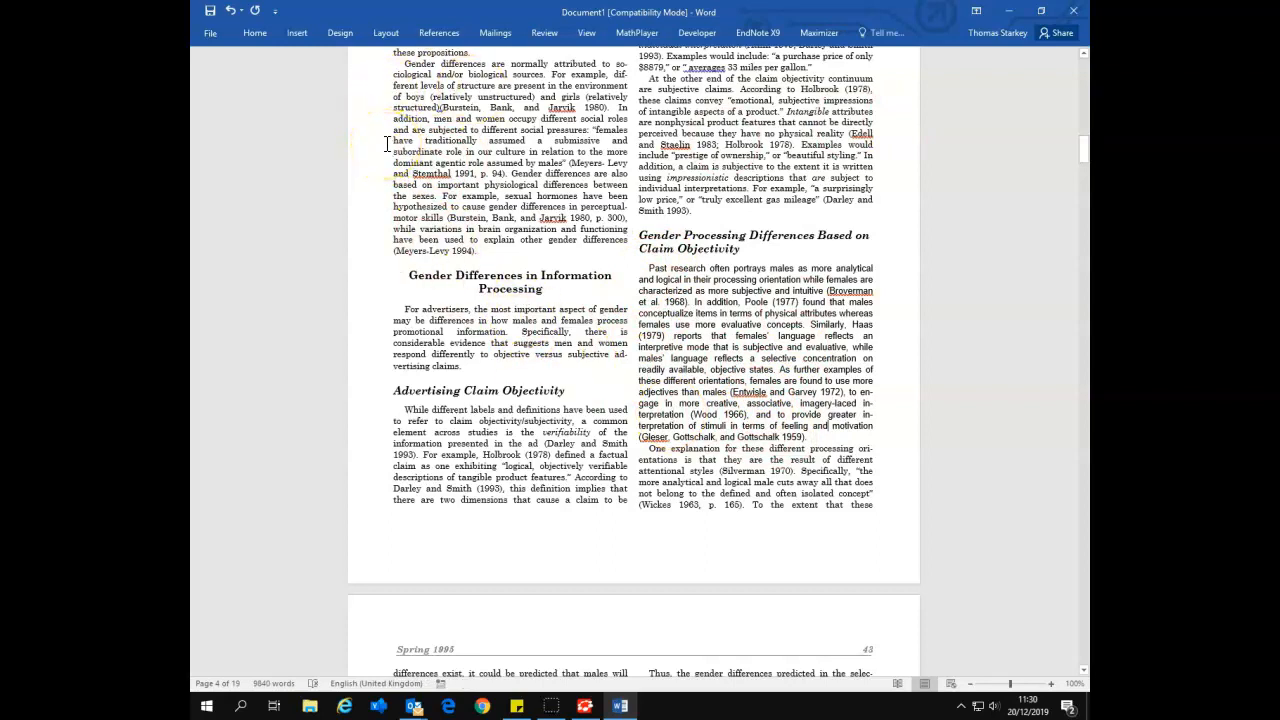
- Set the document's page colour to Light Green and check how the text reads across the pages
left_click(551, 706)
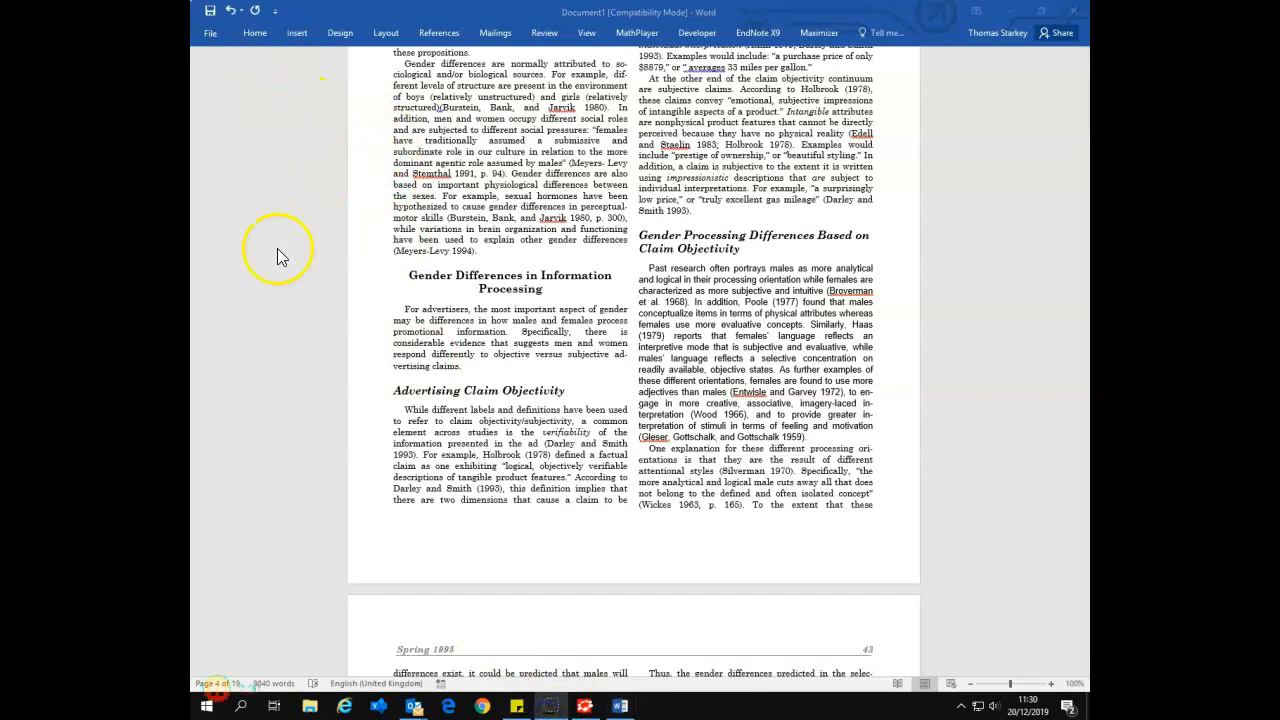
left_click(303, 40)
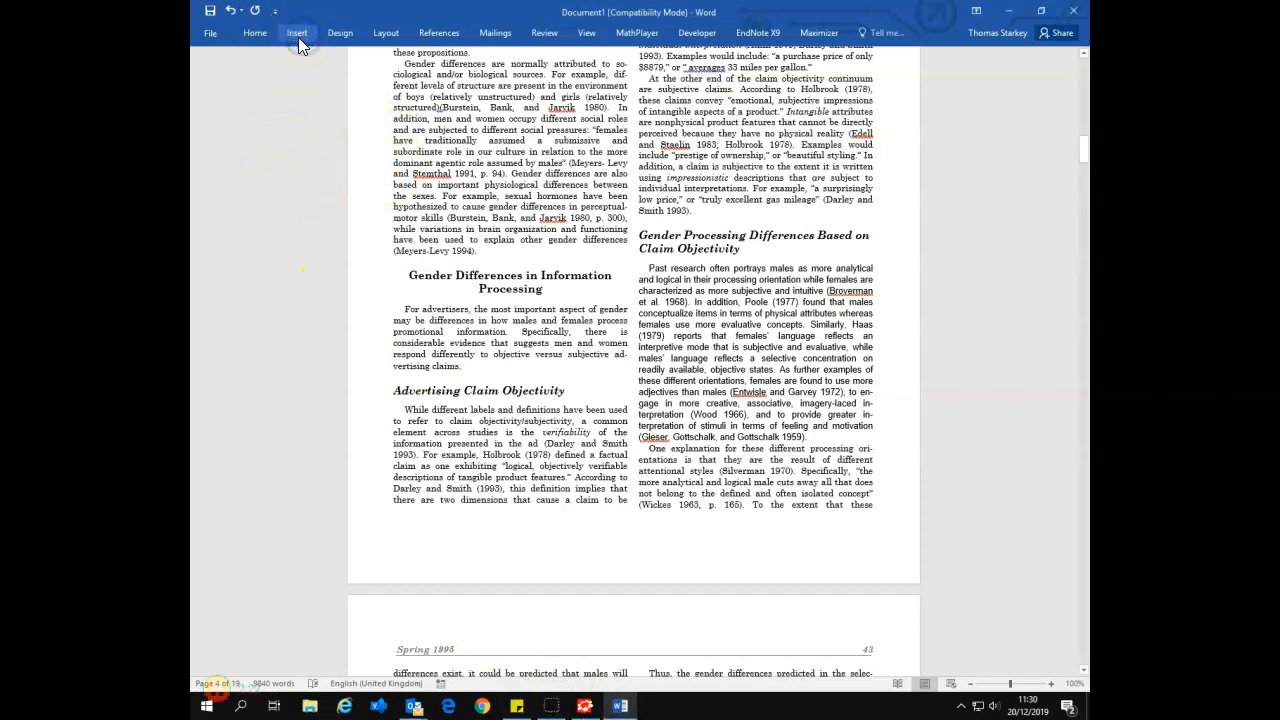
left_click(339, 33)
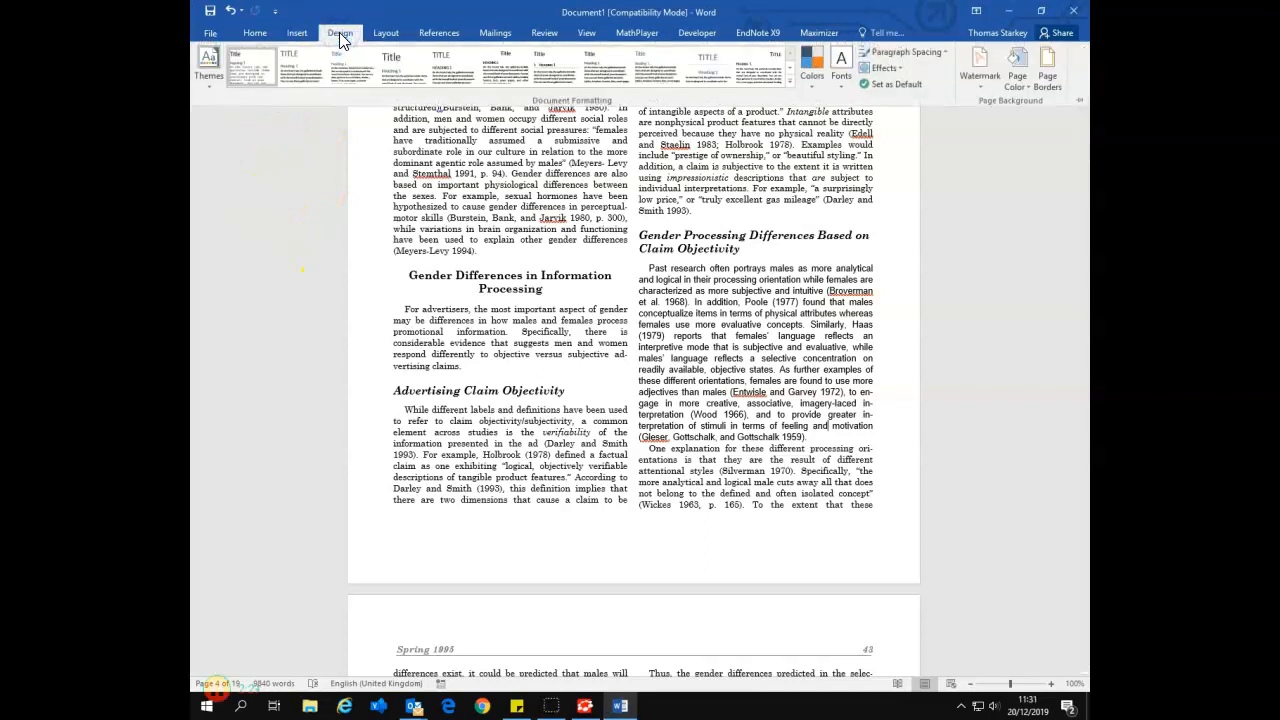
left_click(810, 88)
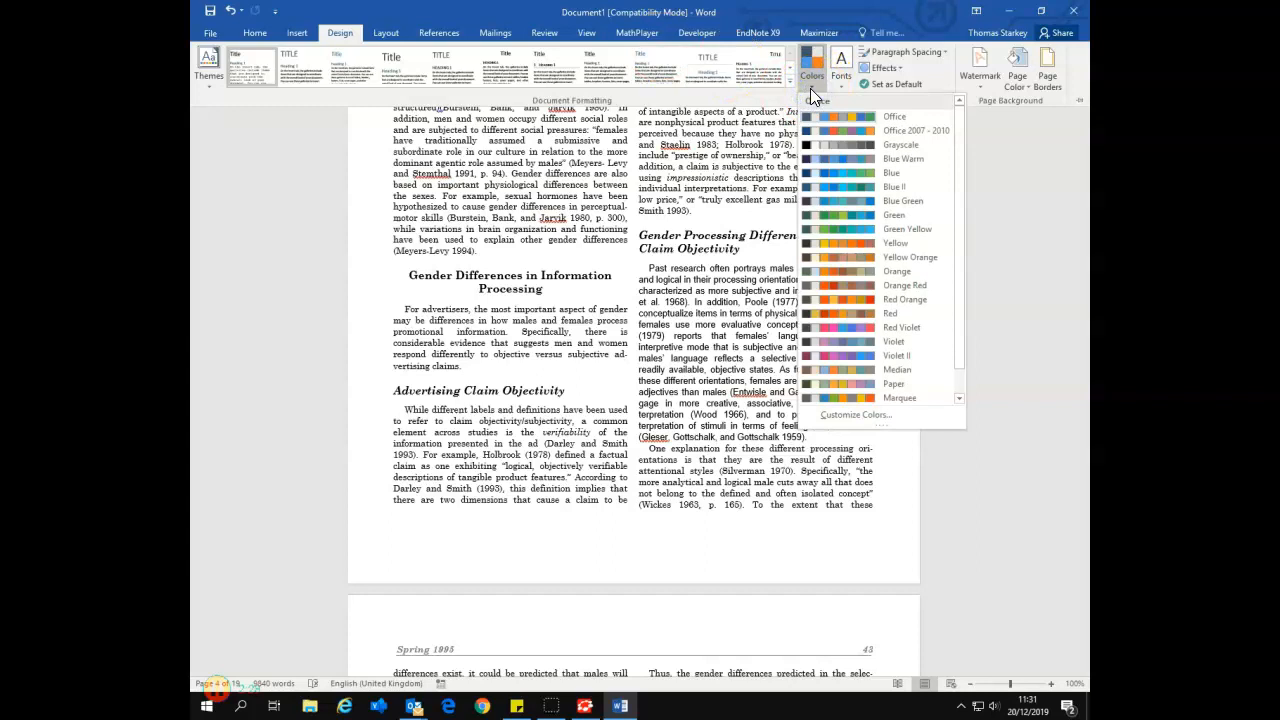
left_click(1015, 63)
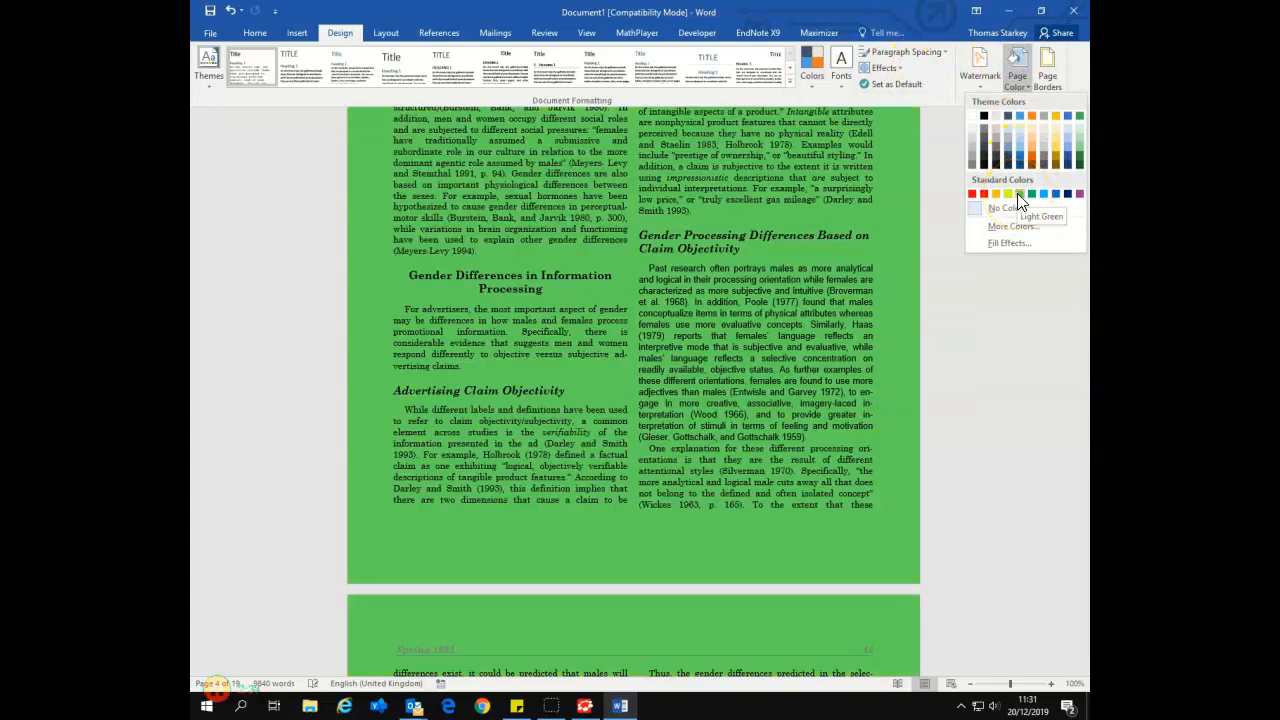
left_click(1017, 193)
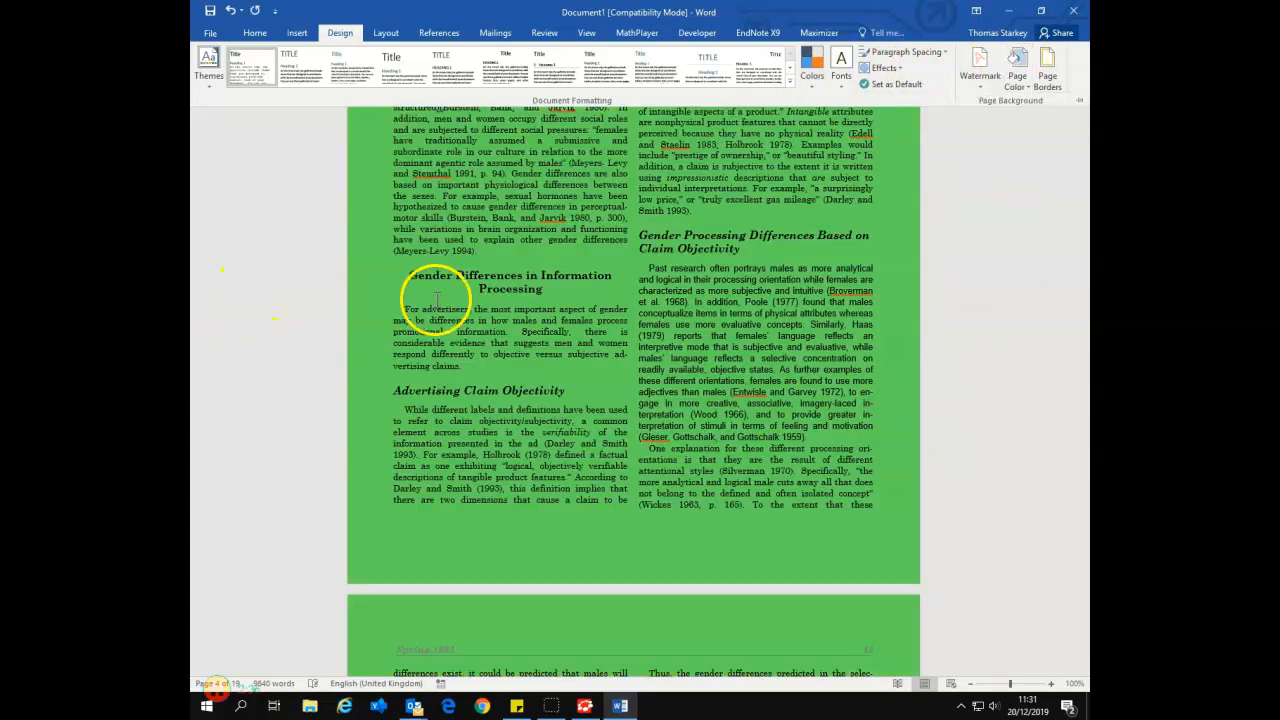
scroll(418, 301, "up", 10)
scroll(431, 305, "up", 4)
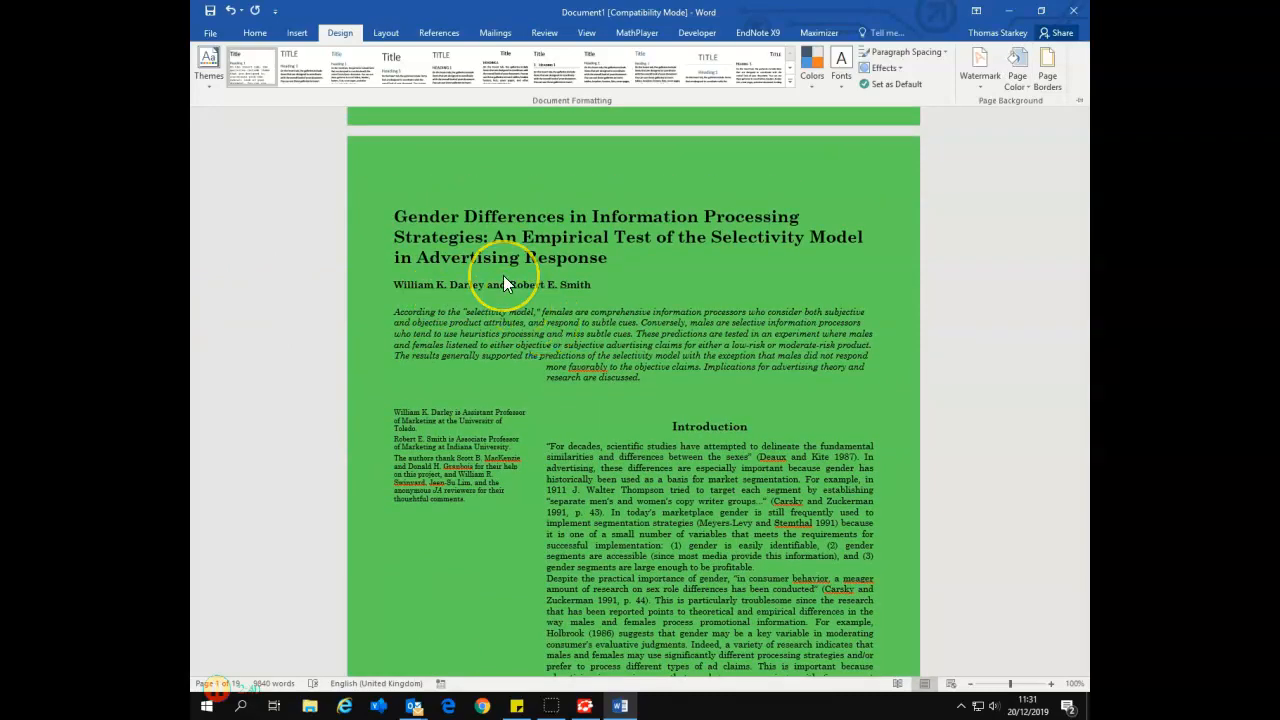
scroll(609, 400, "down", 10)
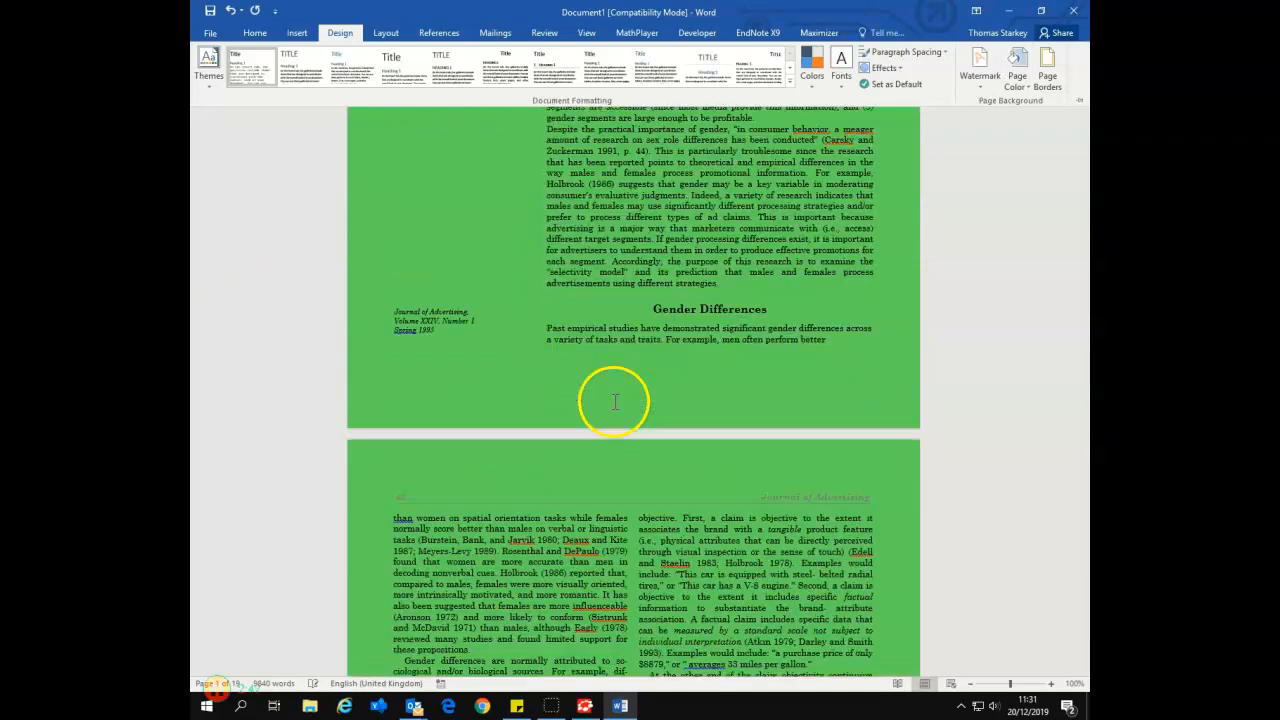
scroll(614, 400, "down", 2)
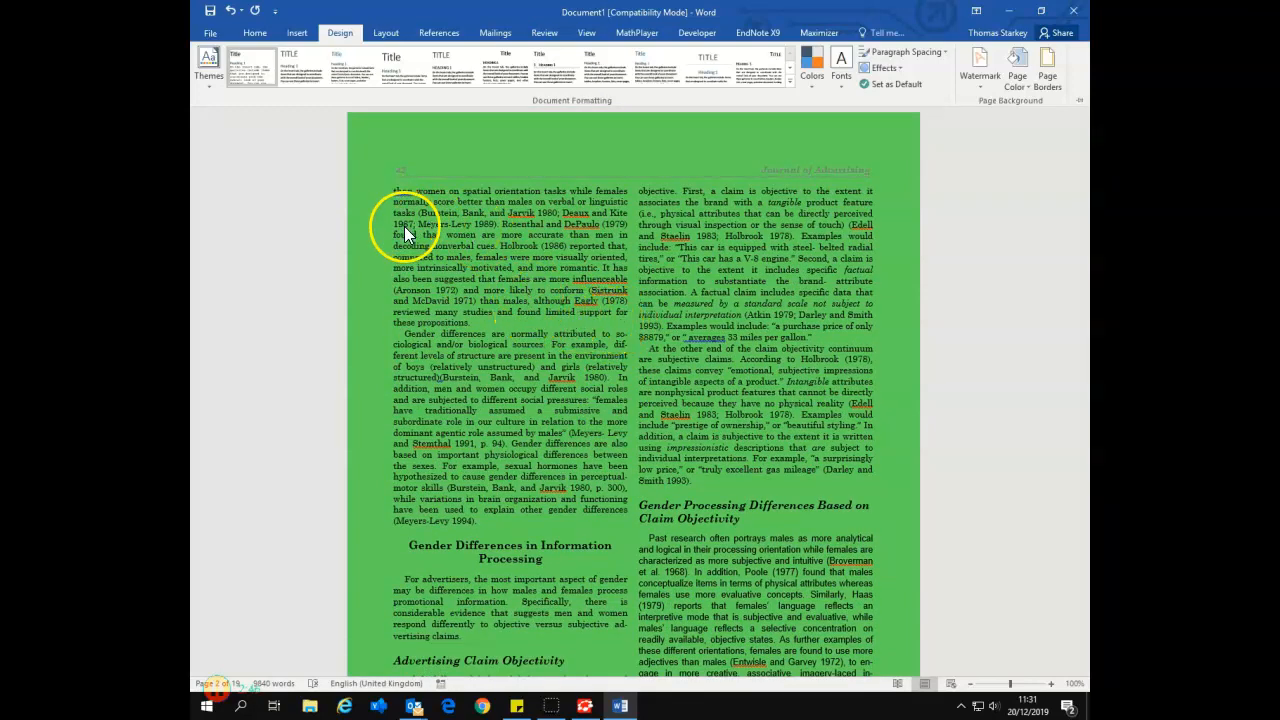
scroll(408, 232, "down", 4)
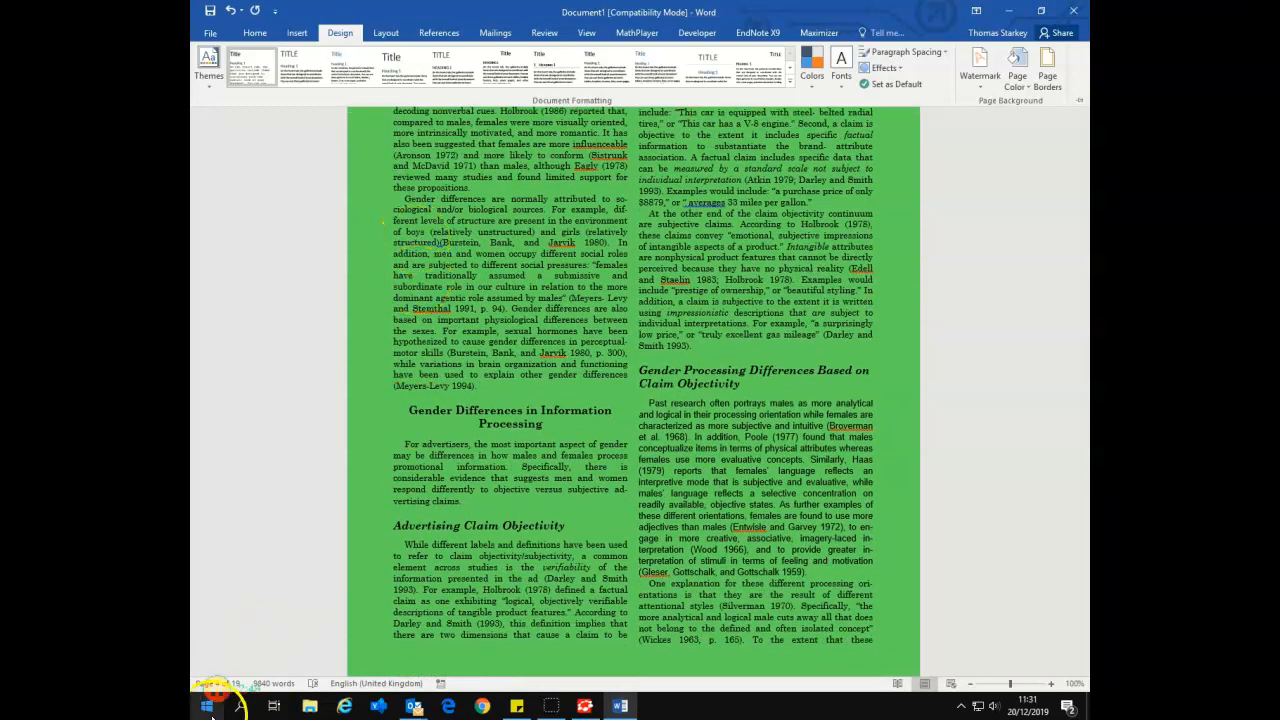
- Start the NVDA screen reader and accept its welcome dialog with the default options
left_click(207, 706)
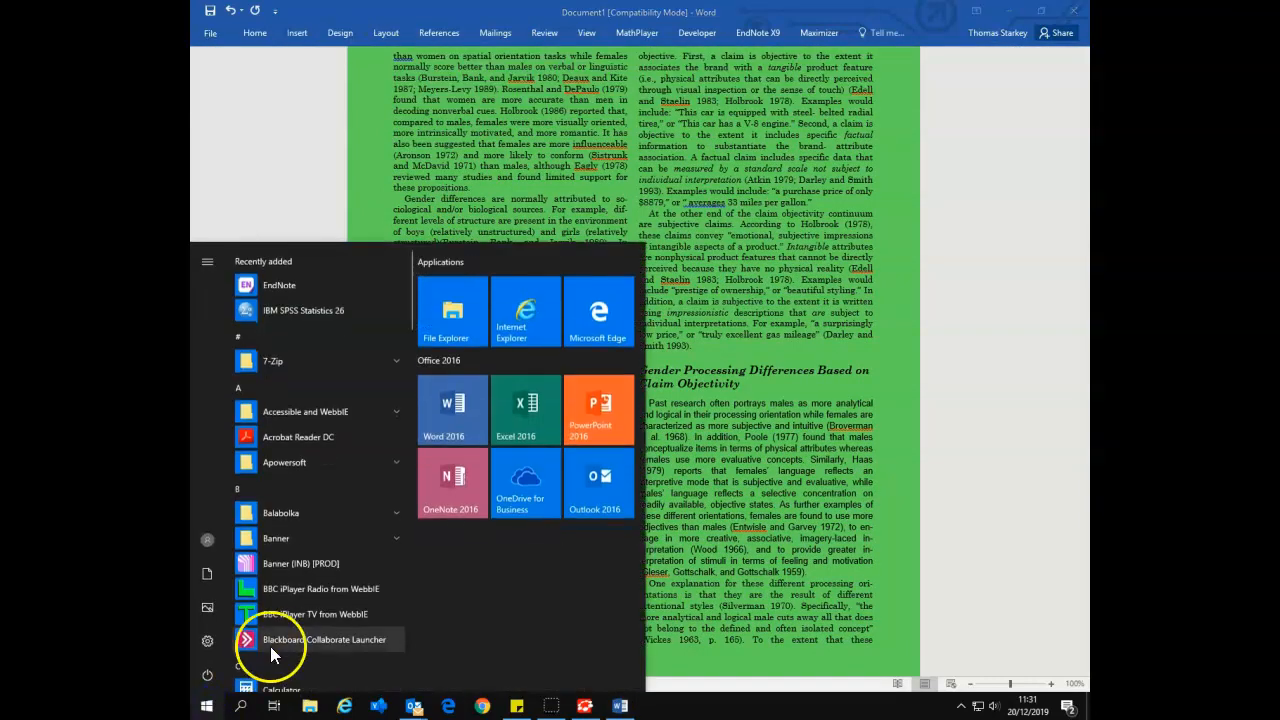
left_click(254, 700)
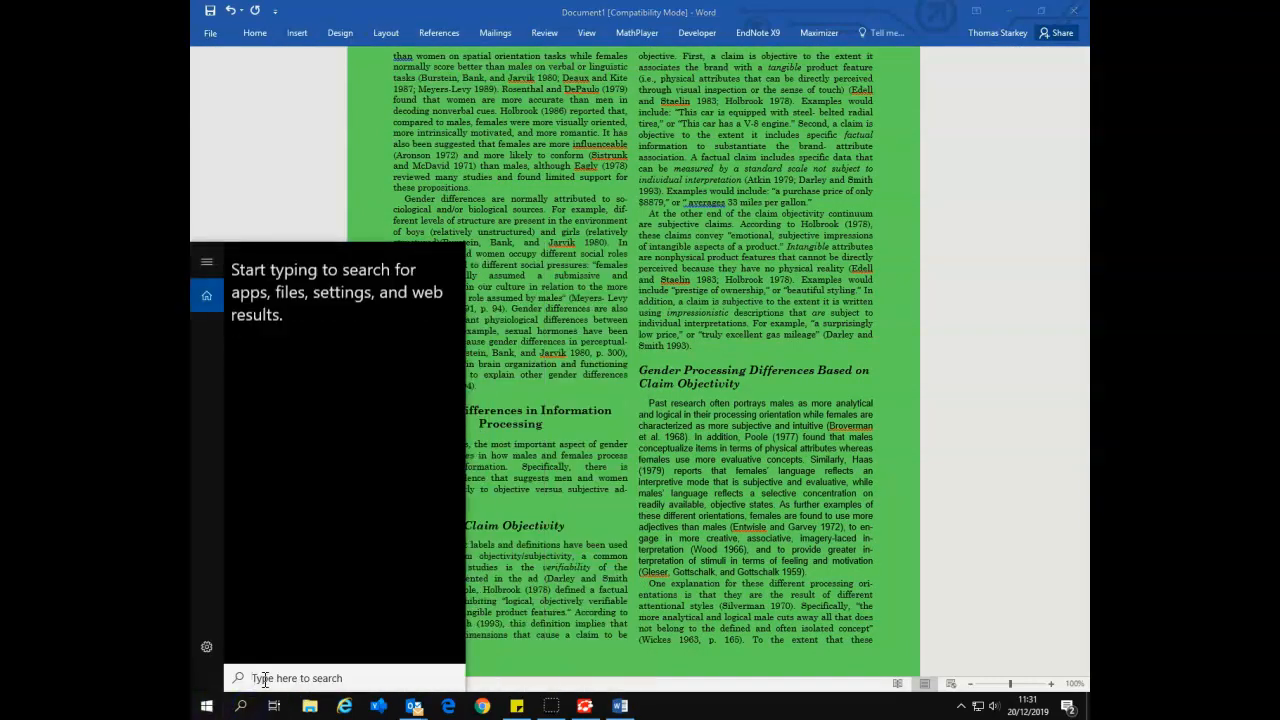
type("Nv")
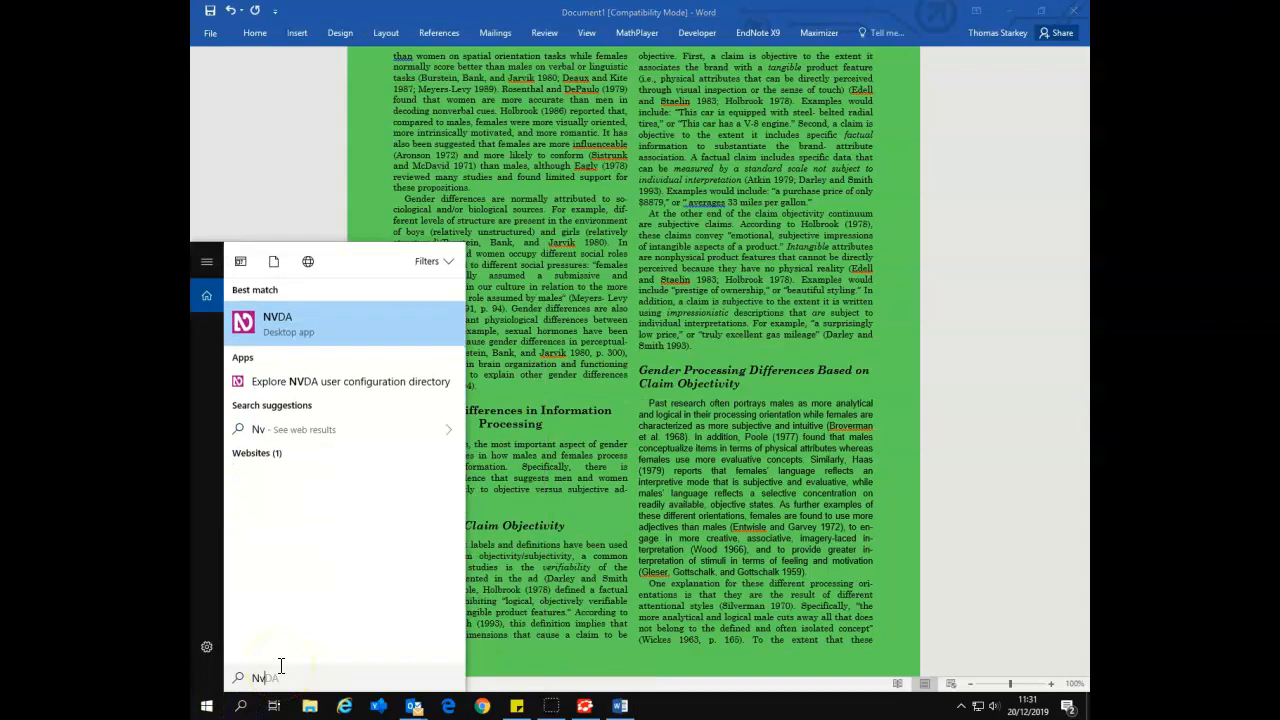
left_click(268, 318)
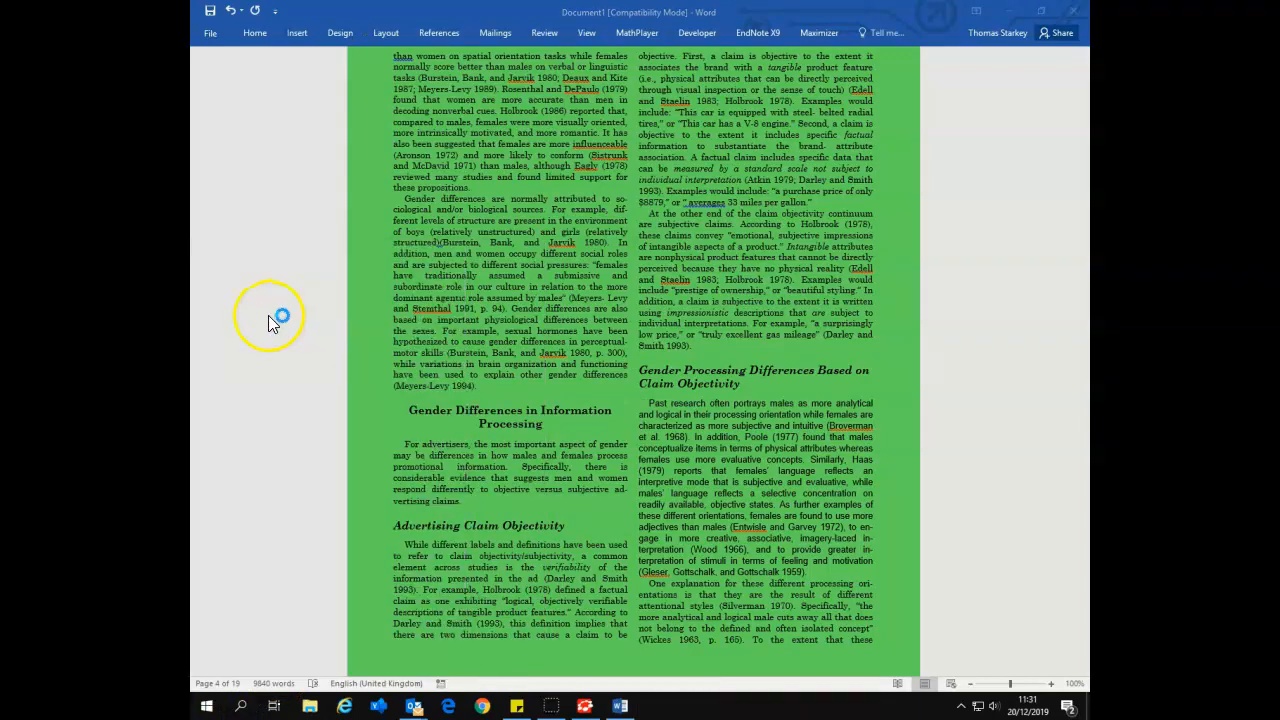
left_click(478, 343)
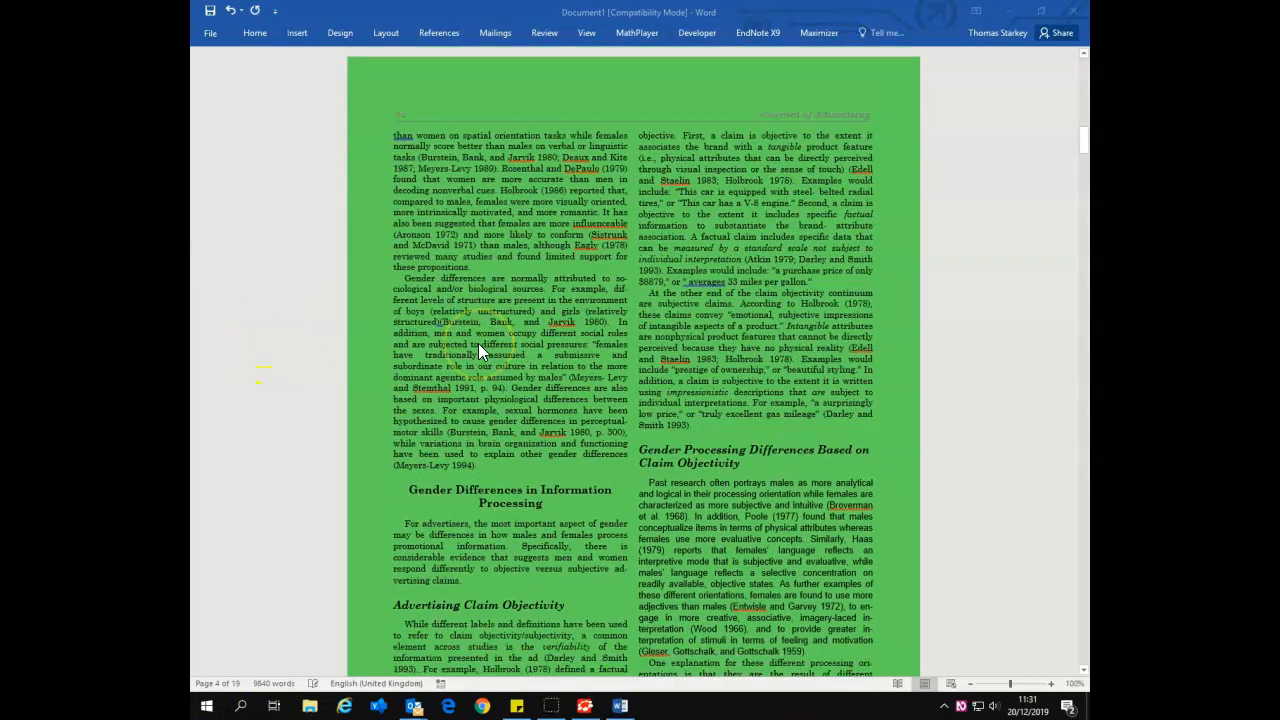
scroll(477, 344, "up", 15)
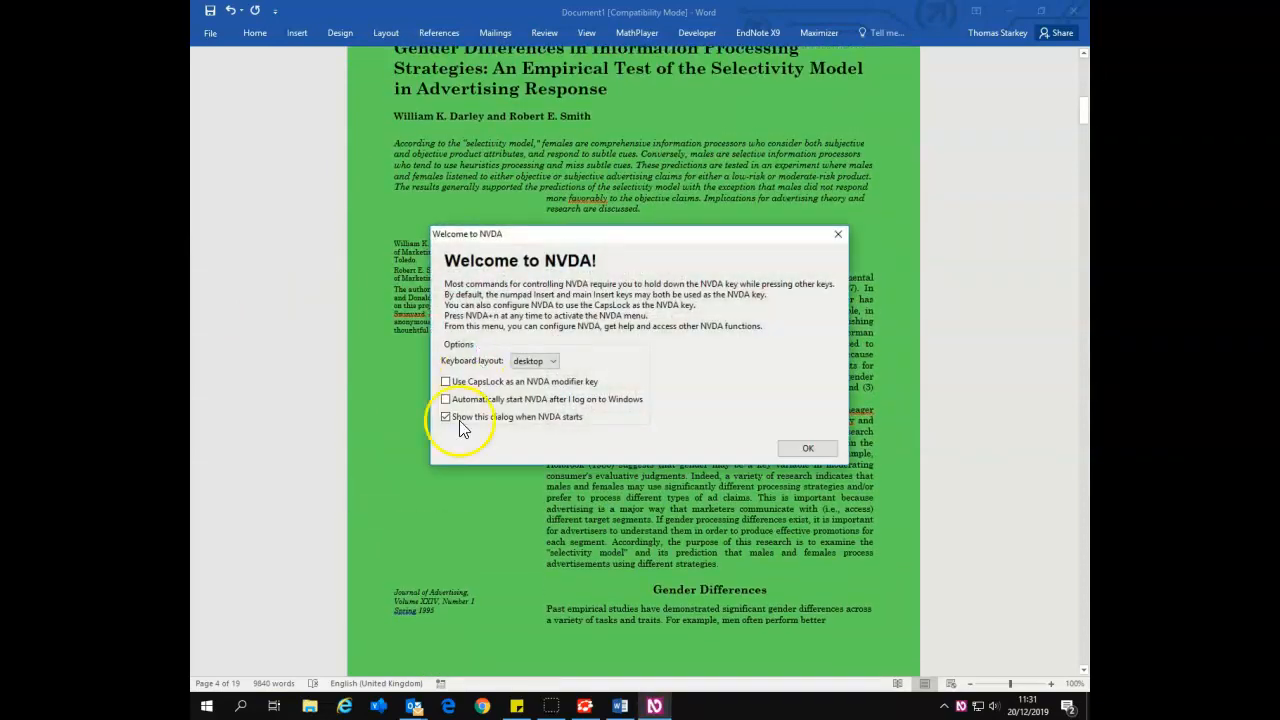
left_click(800, 449)
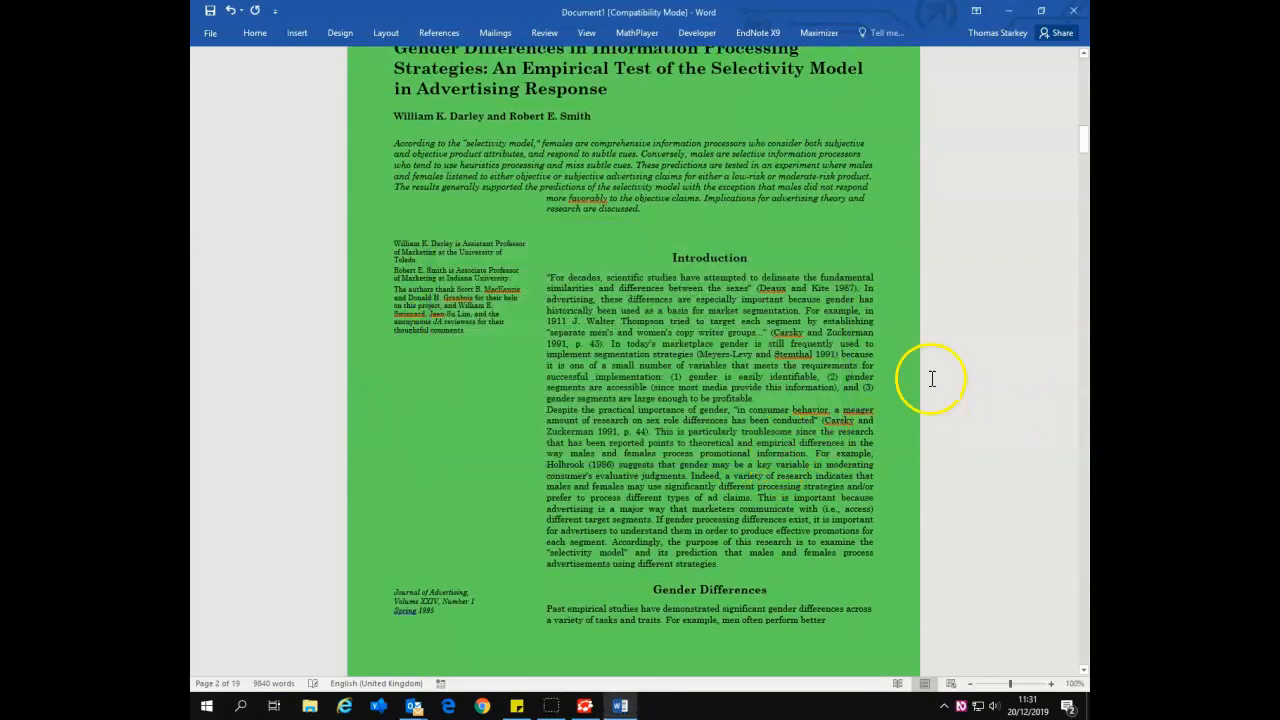
- Select the two Introduction paragraphs for the screen reader, and also select just the line beginning "Despite the practical importance of gender"
scroll(520, 305, "down", 8)
scroll(520, 305, "up", 12)
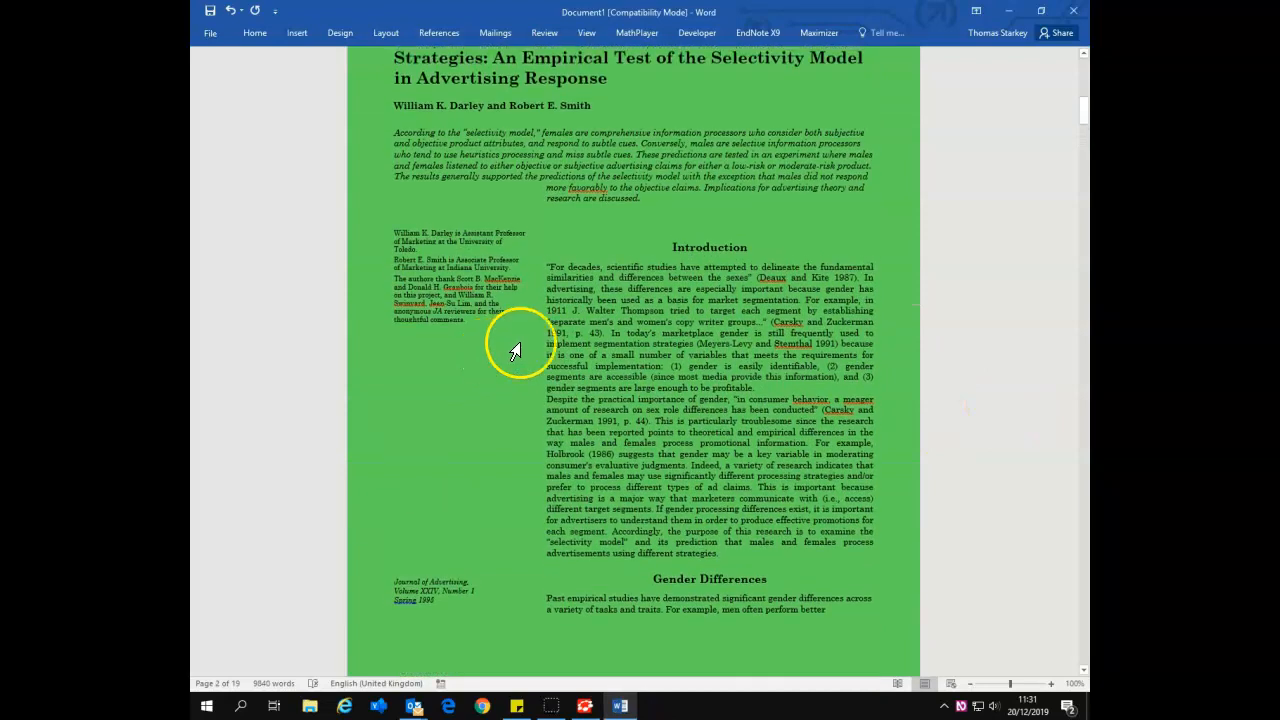
left_click_drag(547, 268, 838, 570)
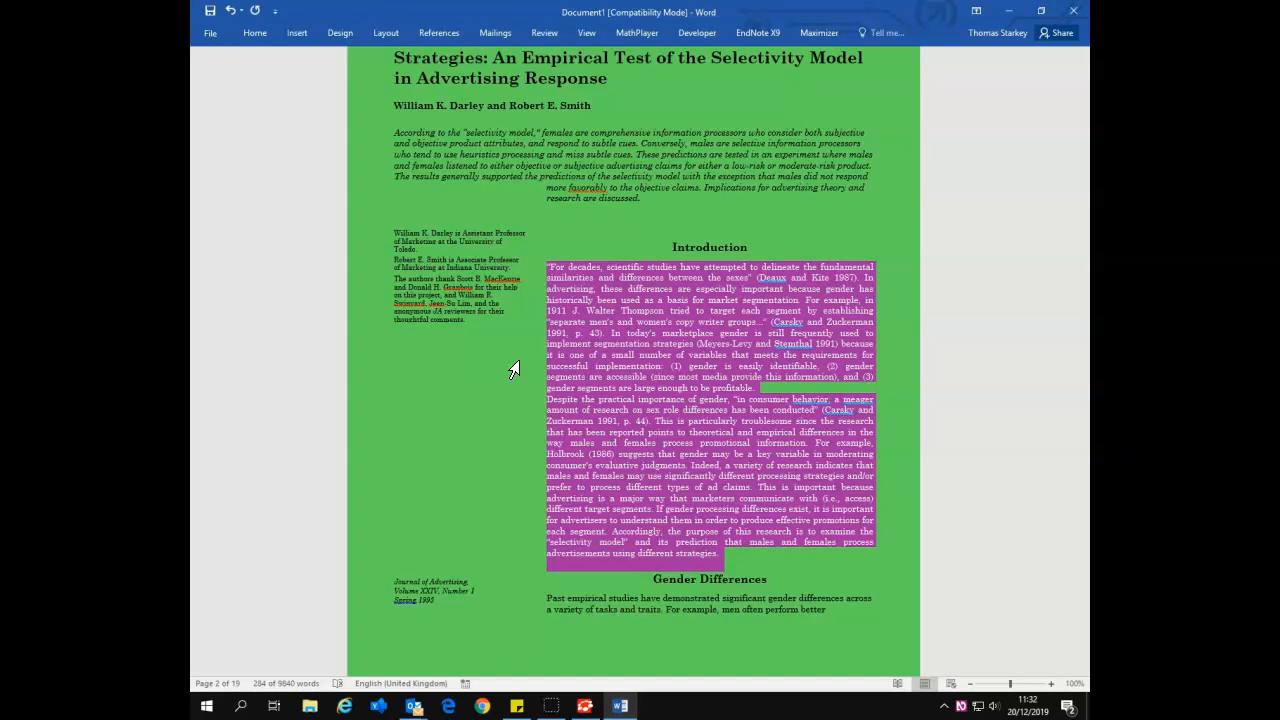
left_click(265, 403)
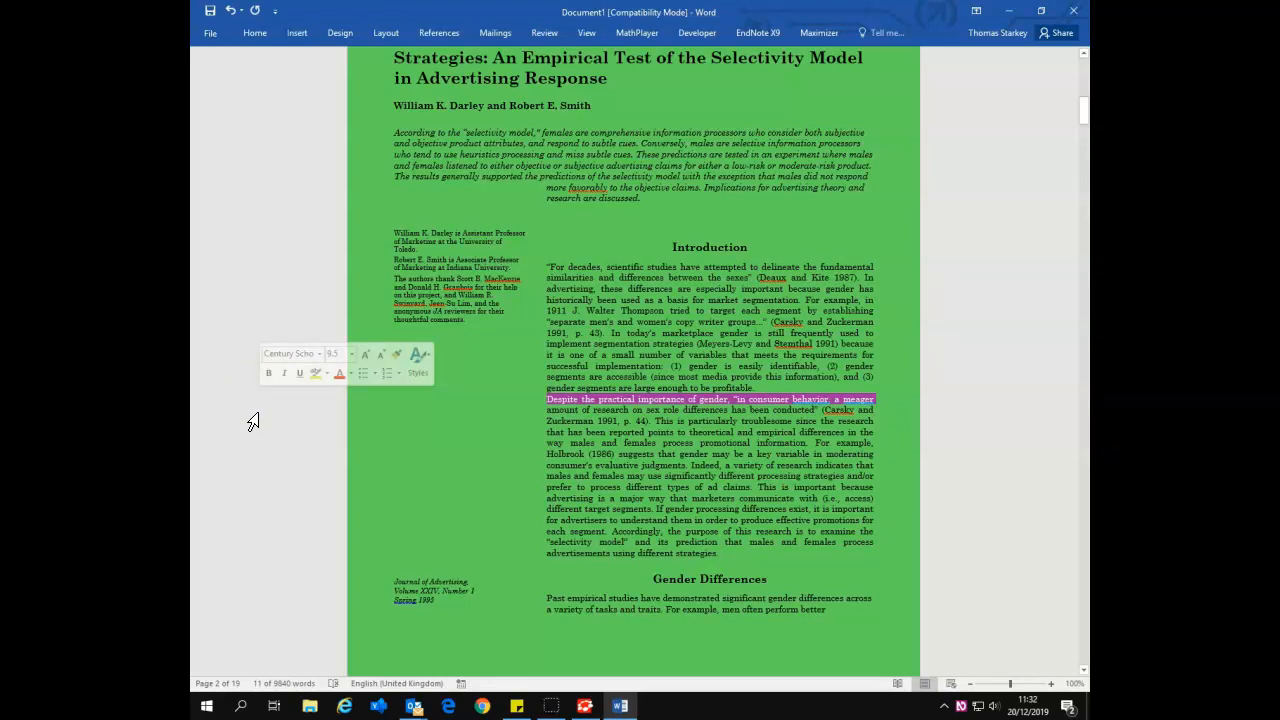